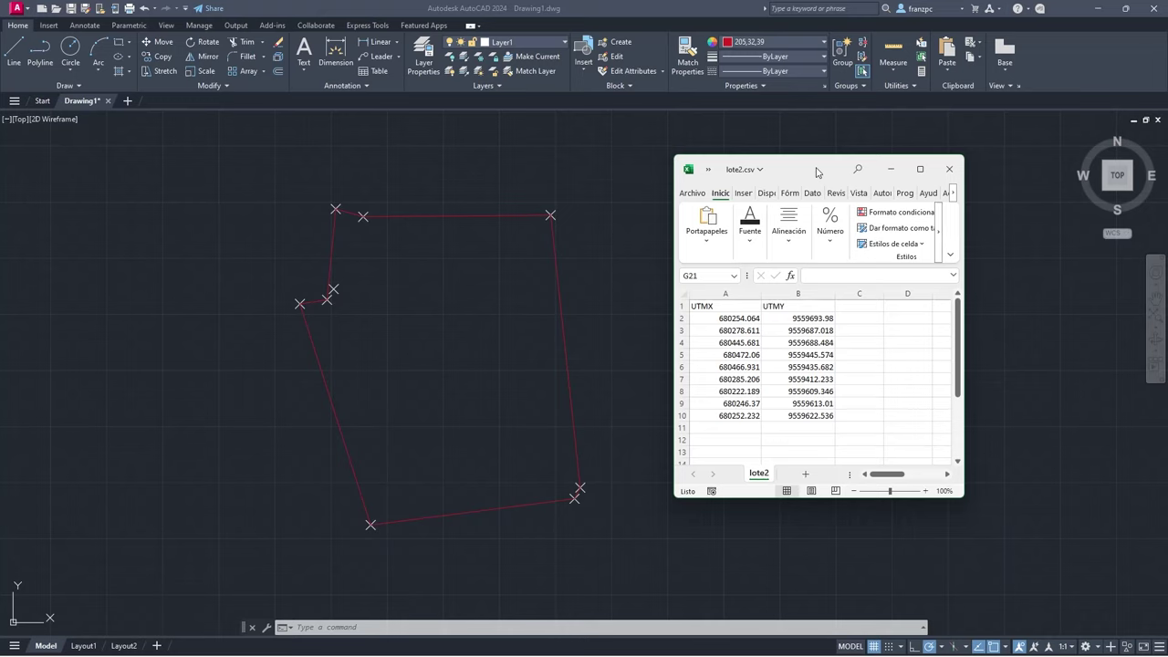
# Select the UTMX/UTMY coordinate table A1:B10 in lote2.csv, then return to AutoCAD.
pyautogui.click(736, 307)
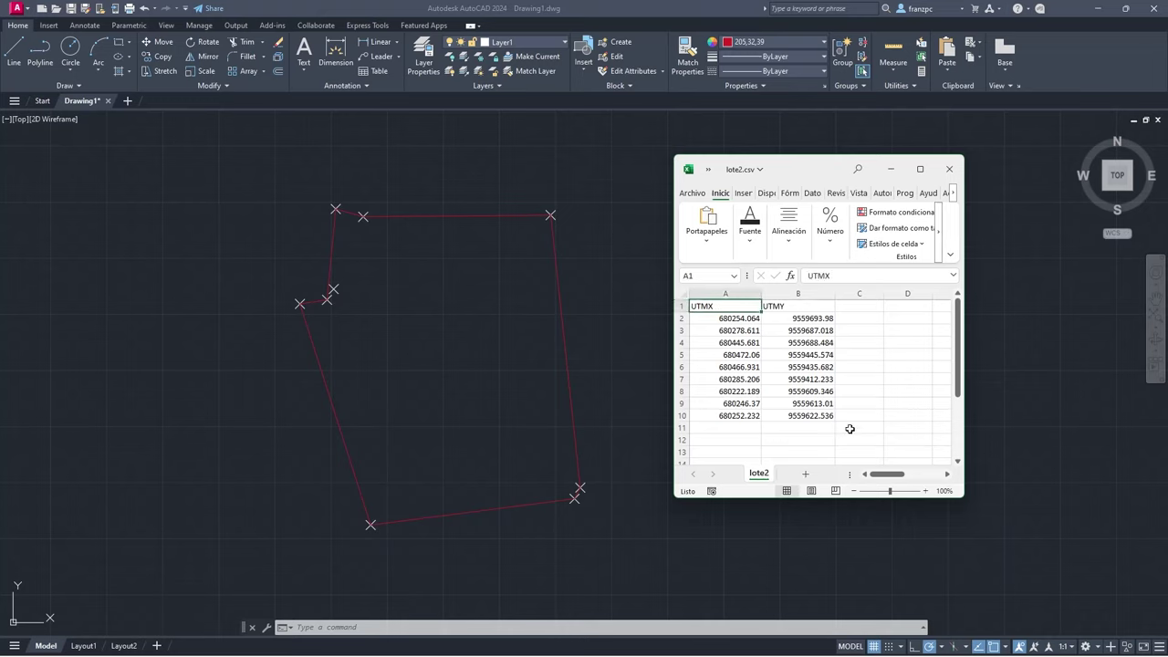
pyautogui.keyDown('shift'); pyautogui.click(822, 417); pyautogui.keyUp('shift')
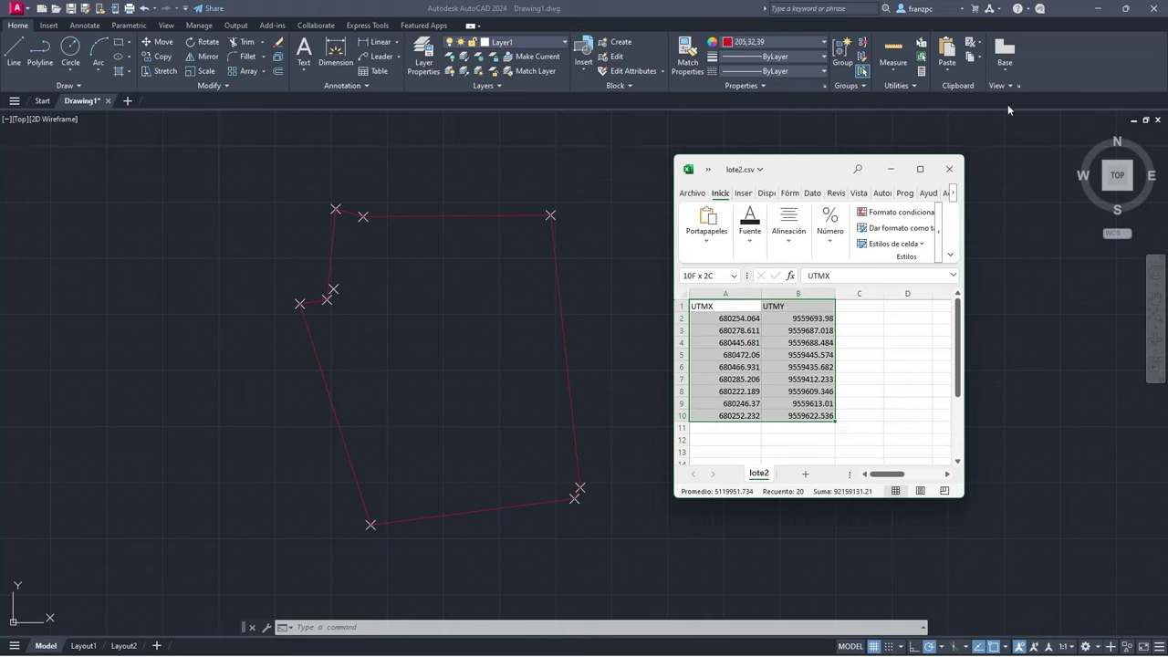
pyautogui.click(1089, 57)
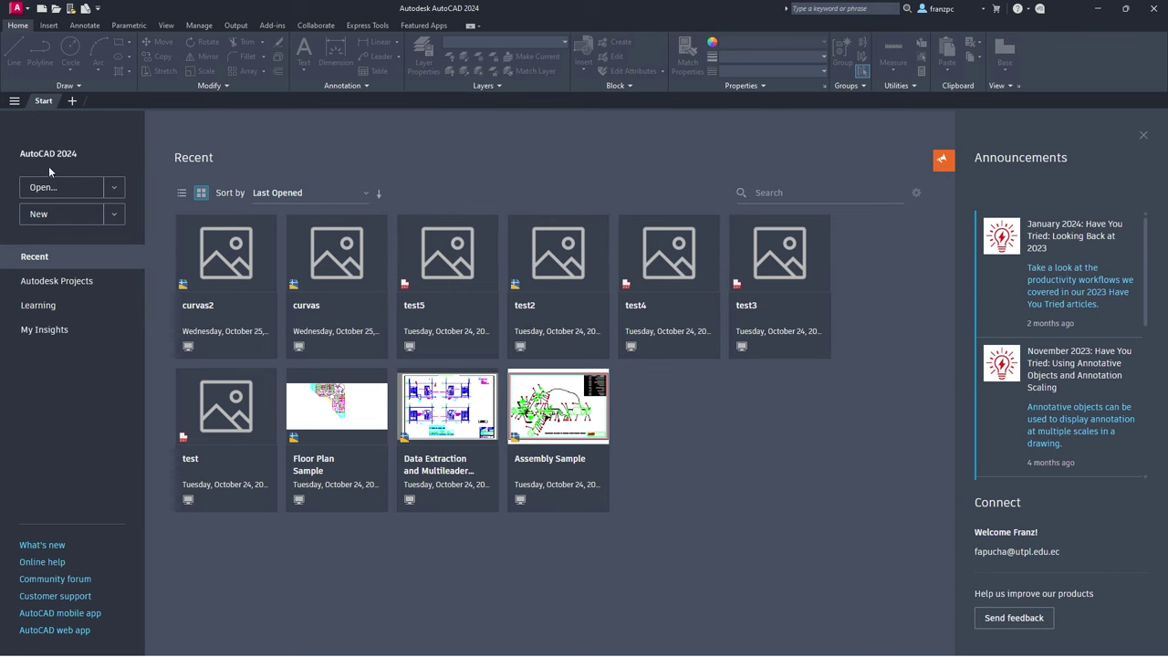
# Start a new drawing and set -DWGUNITS to meters, decimal, 2-decimal precision, scaling objects.
pyautogui.click(32, 213)
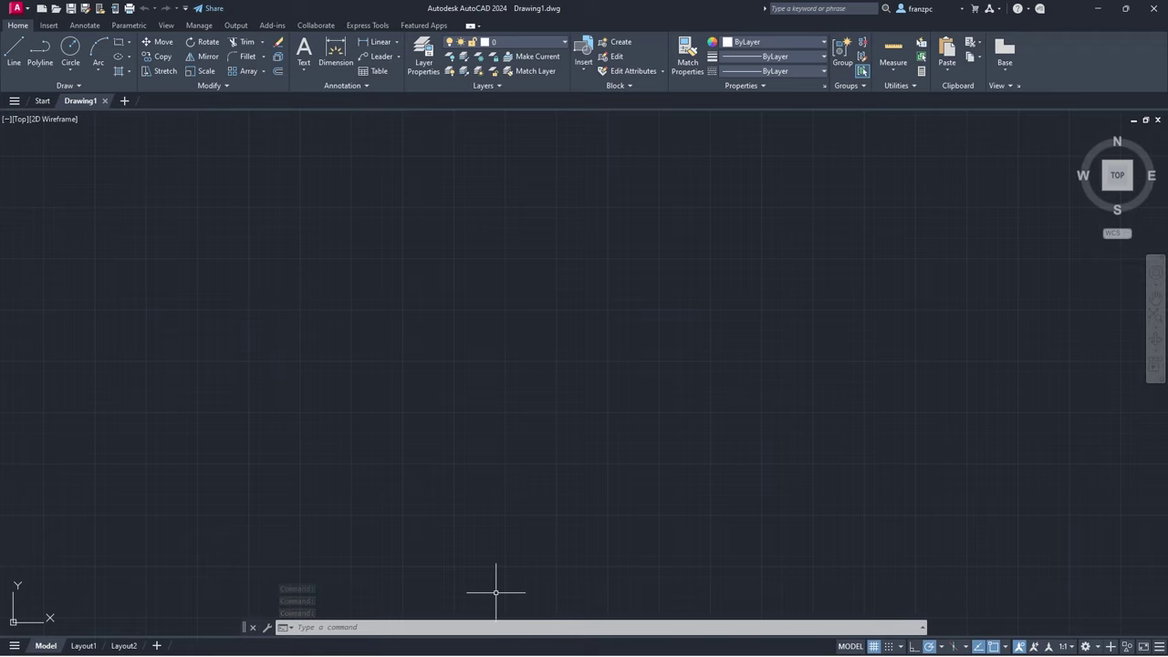
pyautogui.write('Dw')
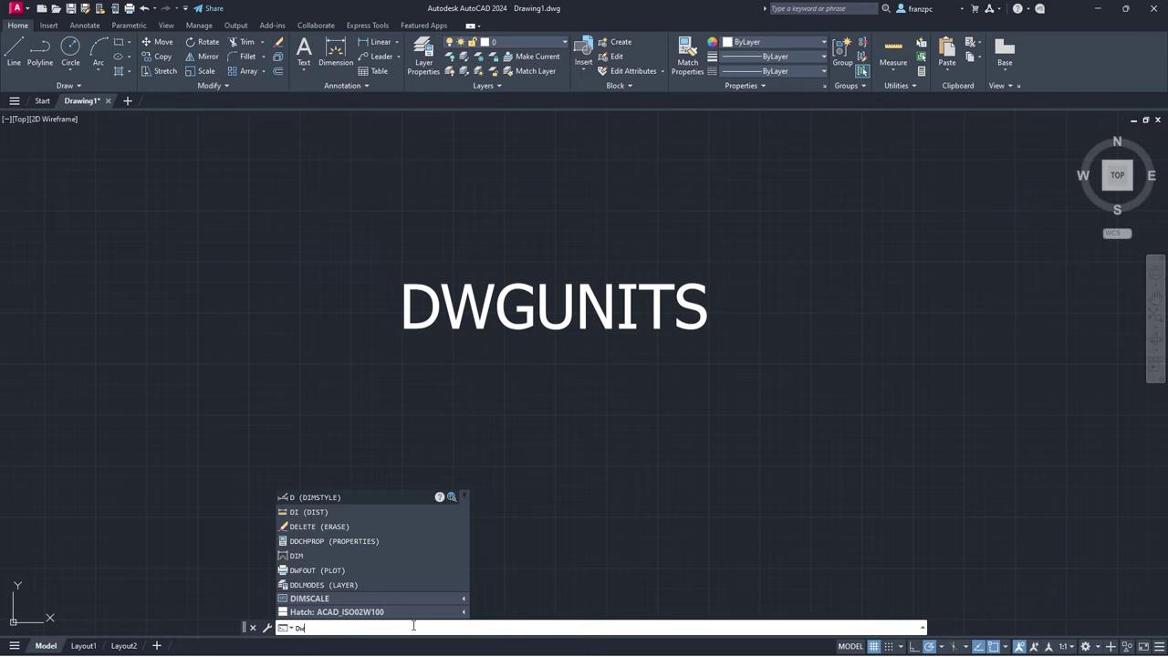
pyautogui.write('Gun')
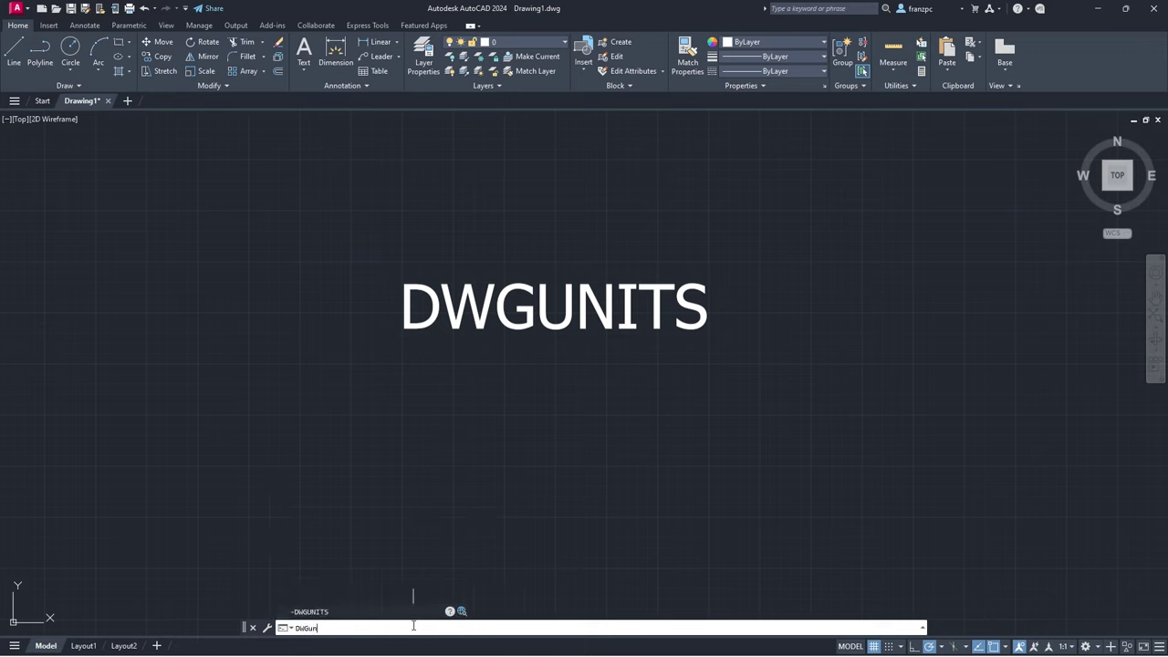
pyautogui.press('Return')
pyautogui.write('6')
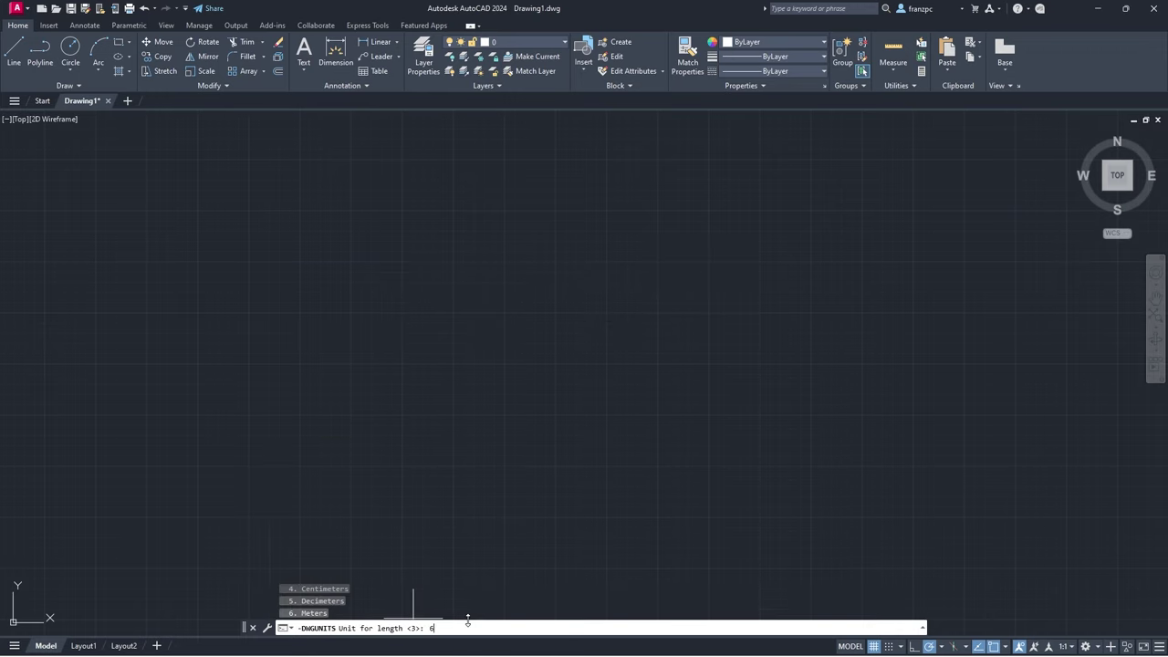
pyautogui.press('Return')
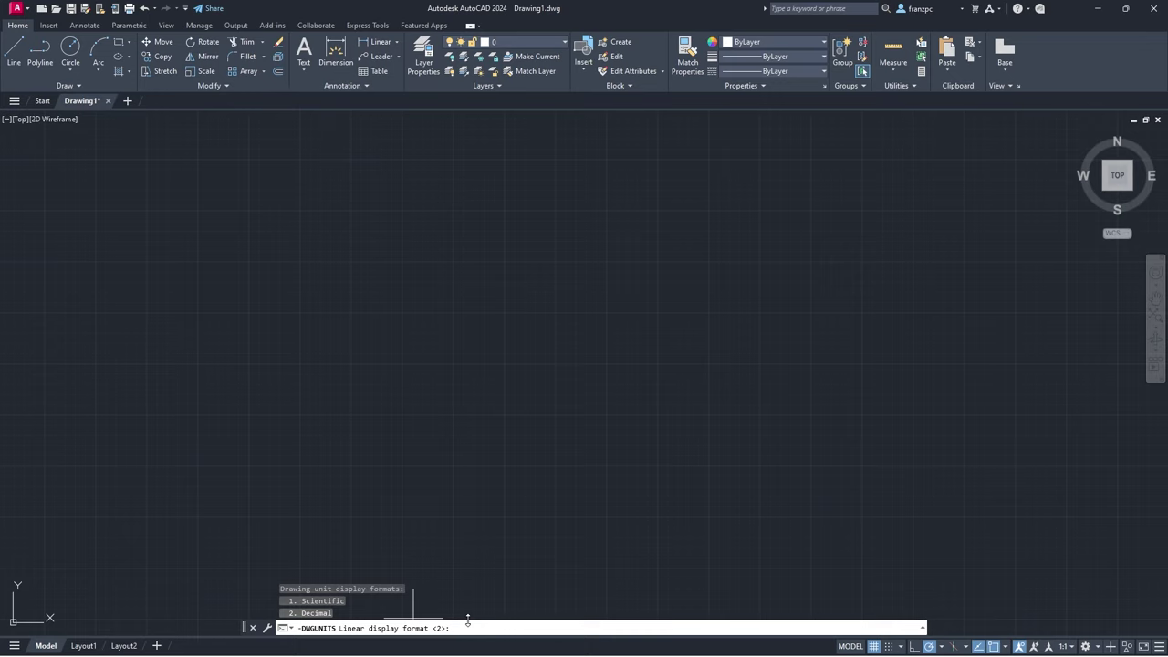
pyautogui.write('2')
pyautogui.press('Return')
pyautogui.write('2')
pyautogui.press('Return')
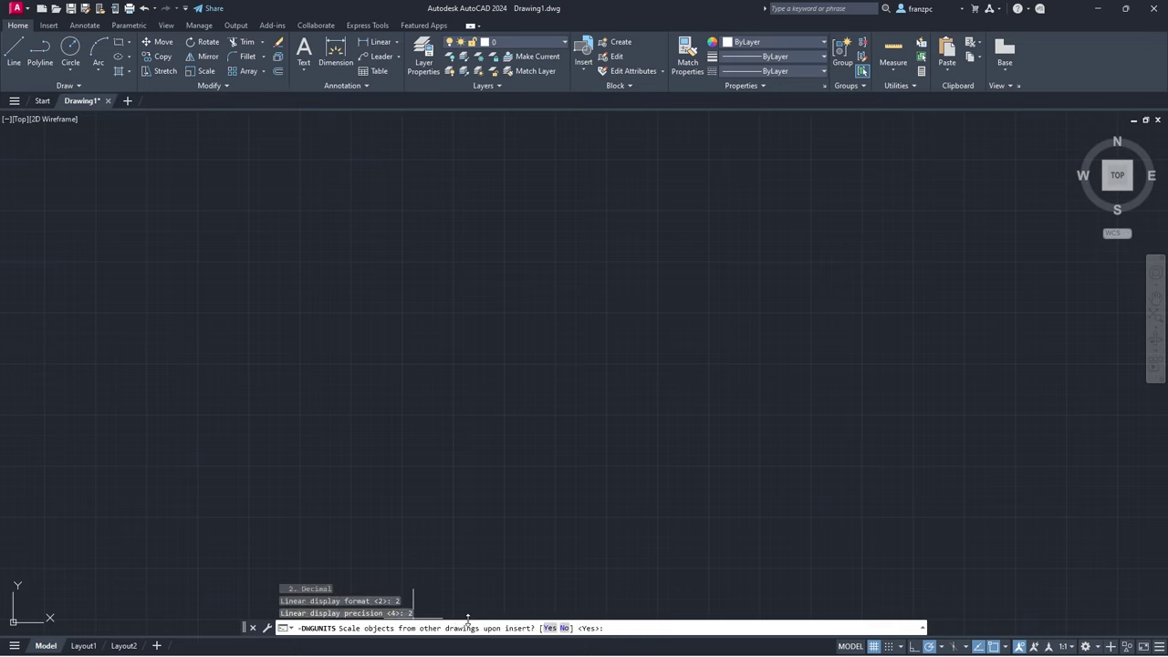
pyautogui.press('Return')
pyautogui.write('y')
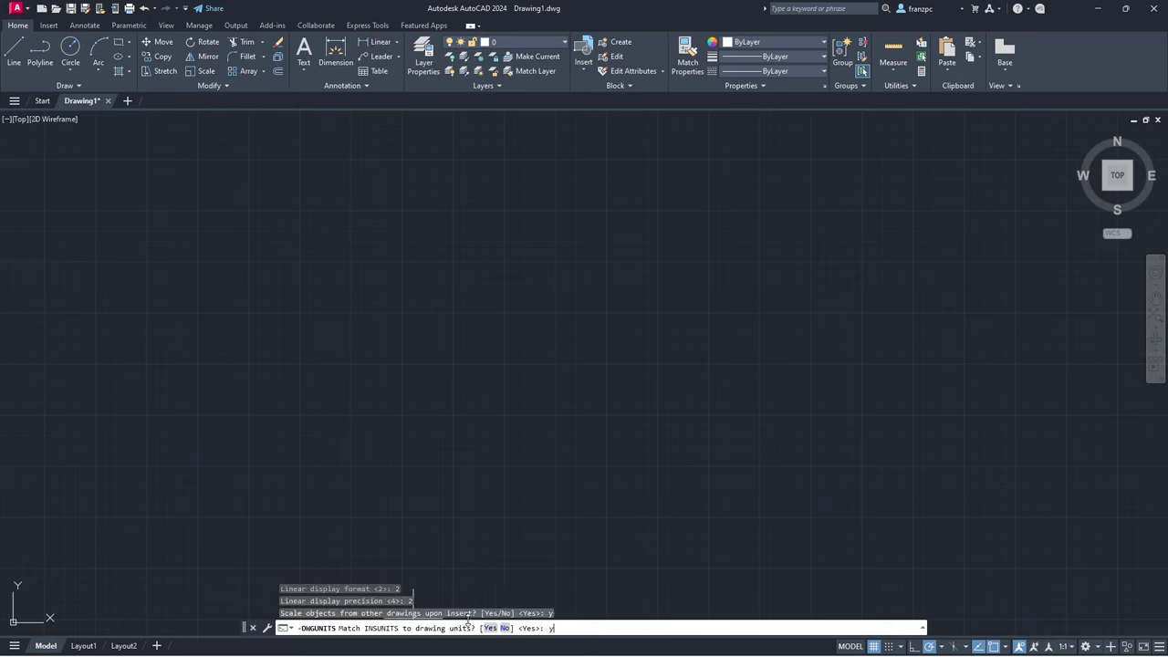
pyautogui.press('Return')
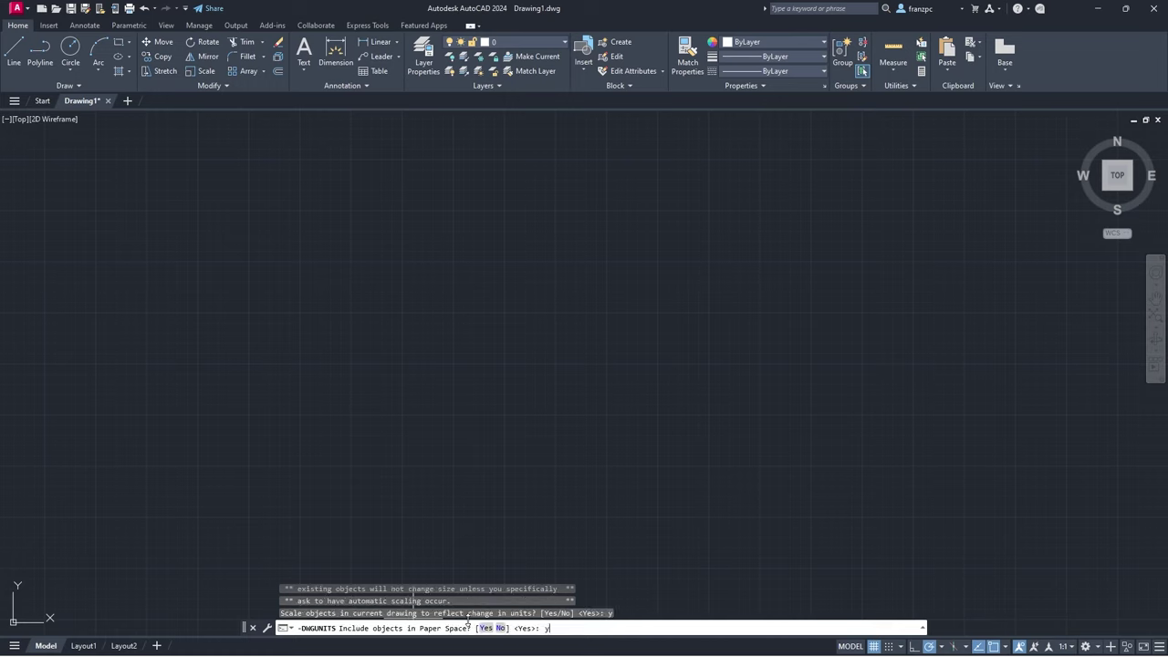
pyautogui.press('Return')
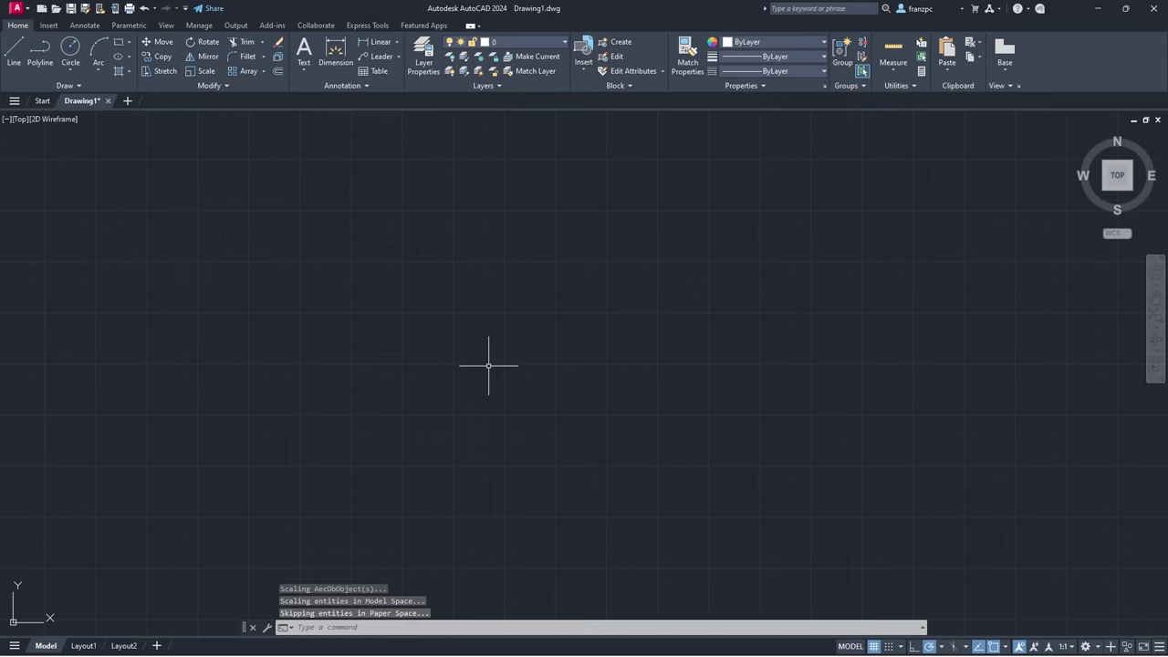
pyautogui.hotkey('alt', 'Tab')
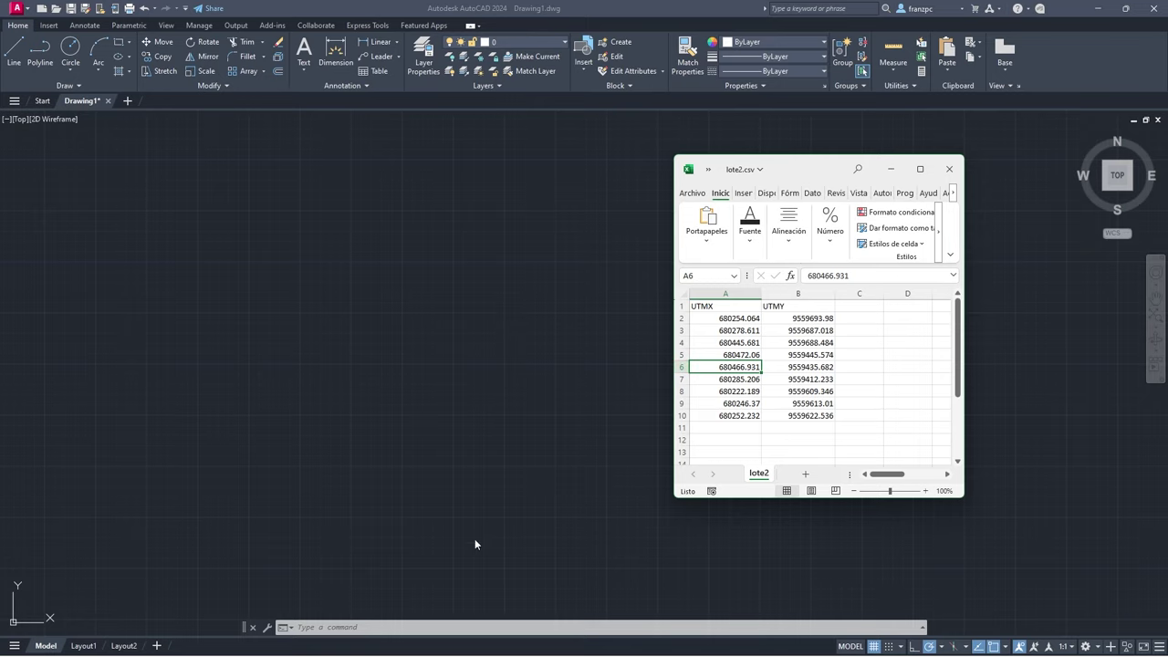
# Start the POINT command in AutoCAD and copy the first coordinate pair A2:B2 from lote2.csv.
pyautogui.click(404, 623)
pyautogui.write('PO')
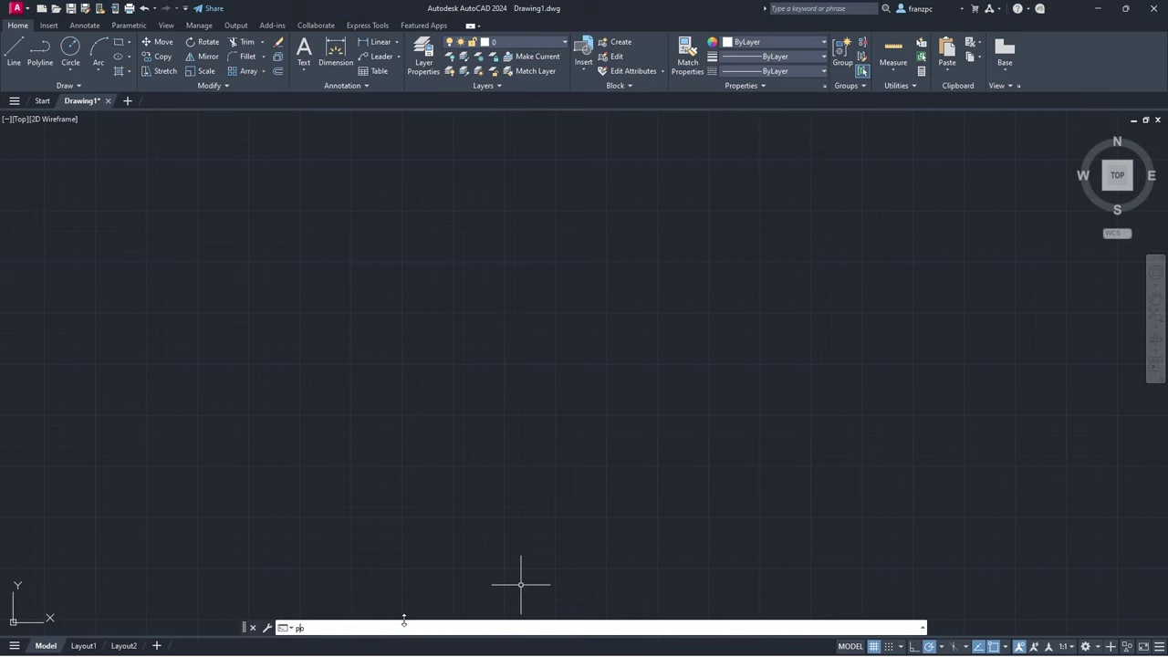
pyautogui.write('INT')
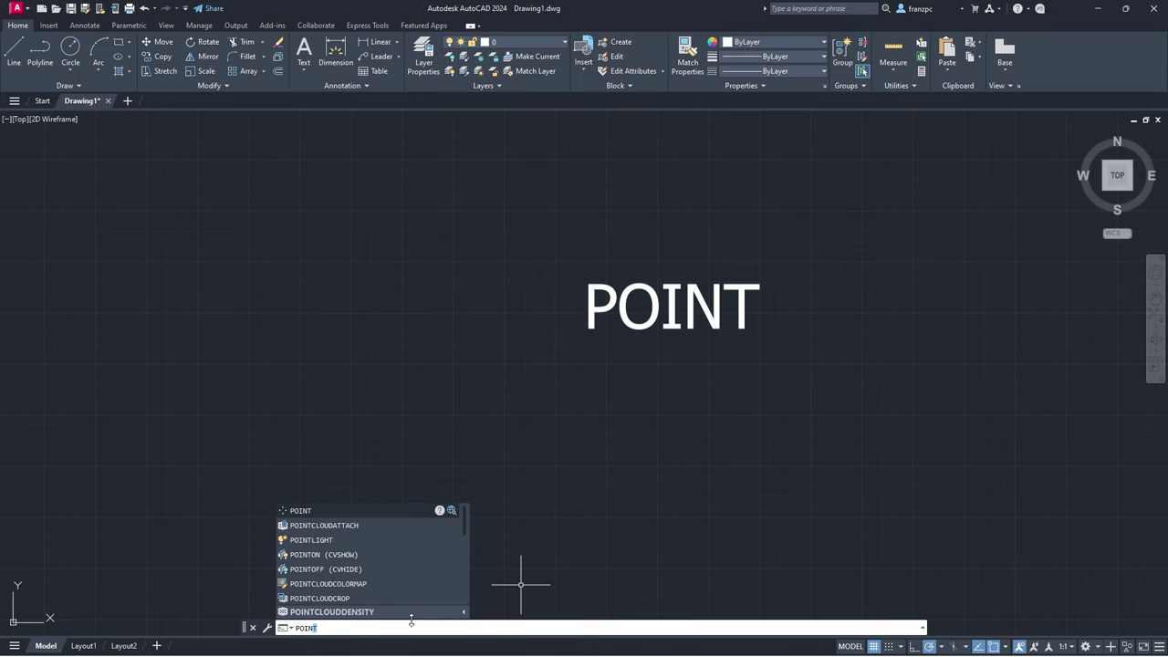
pyautogui.press('Return')
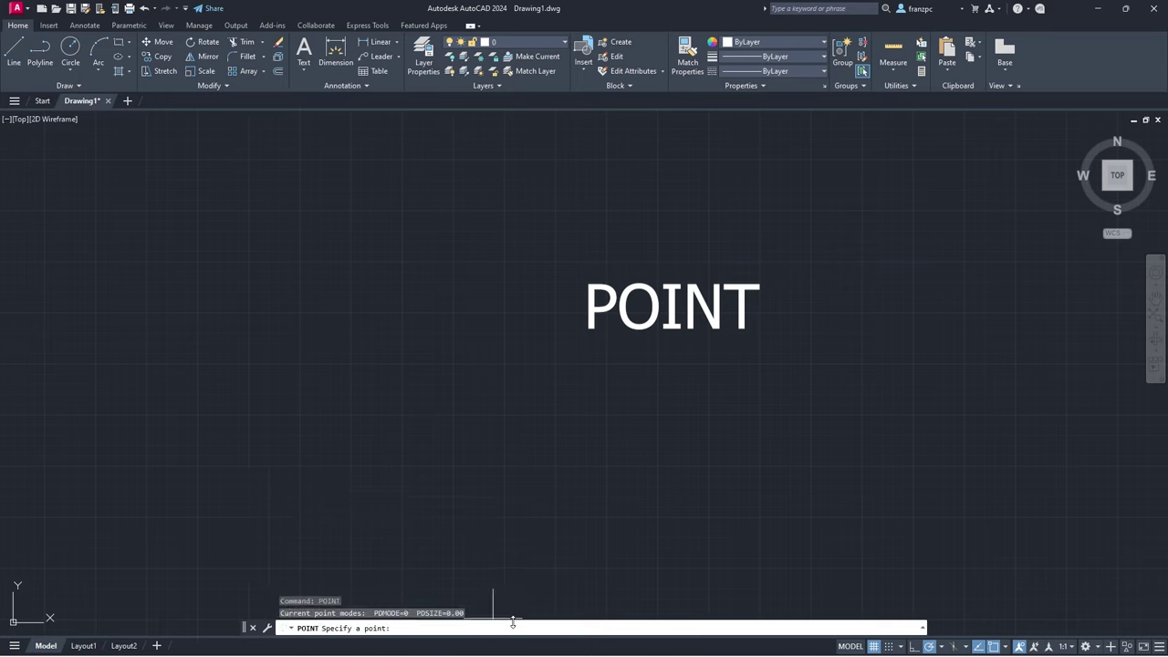
pyautogui.hotkey('alt', 'Tab')
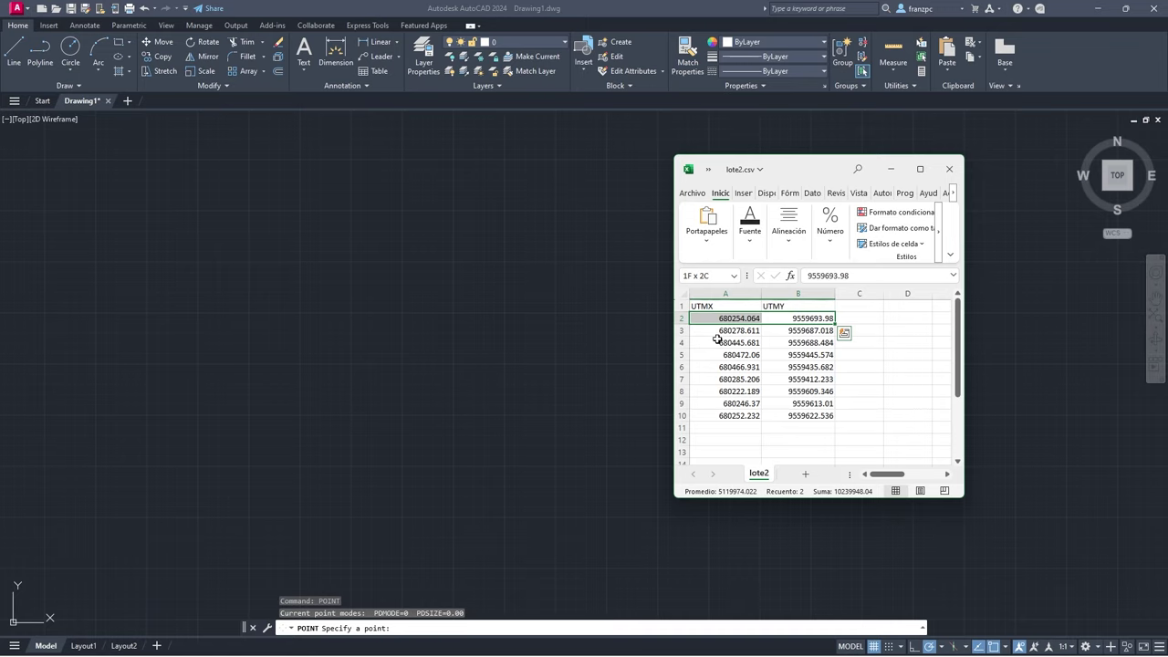
pyautogui.hotkey('ctrl', 'c')
# Paste the first pair into Notepad and reformat it as '680254.064, 9559693.98'.
pyautogui.hotkey('alt', 'Tab')
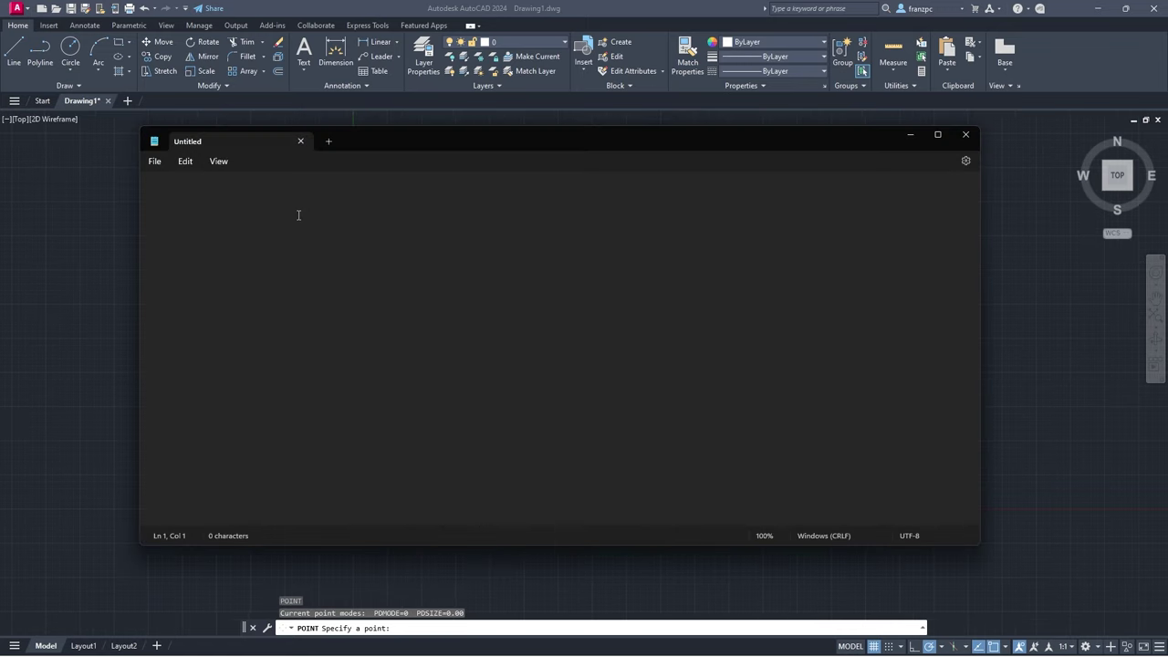
pyautogui.hotkey('ctrl', 'v')
pyautogui.click(198, 186)
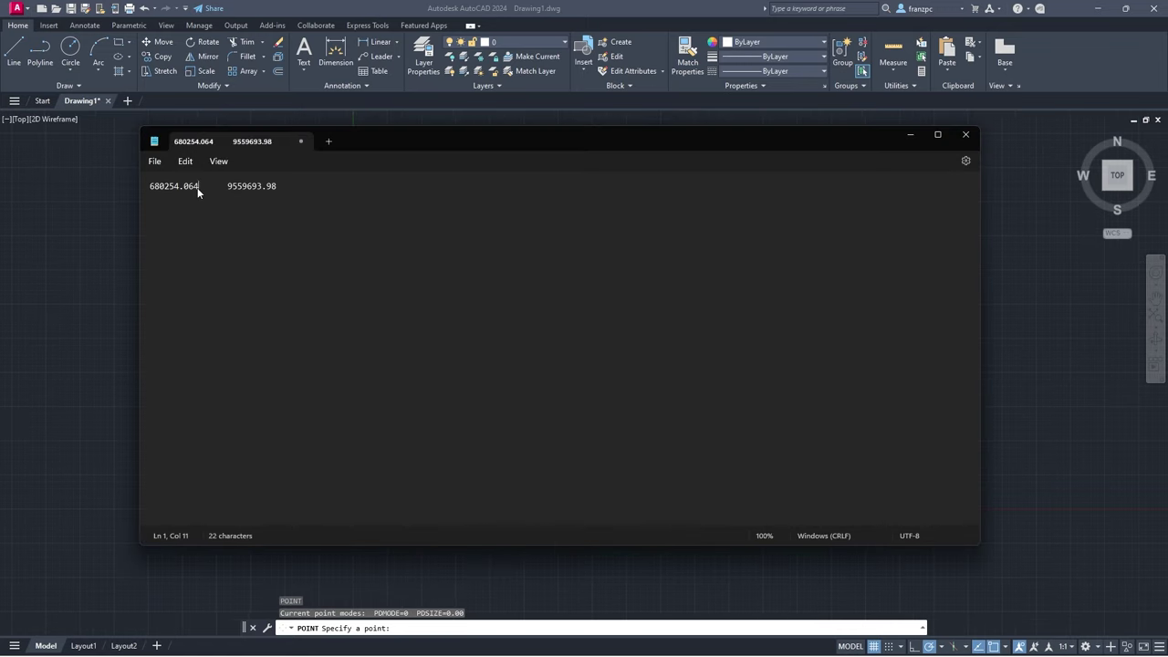
pyautogui.press('Delete')
pyautogui.write(',')
pyautogui.click(151, 188)
pyautogui.hotkey('shift', 'End')
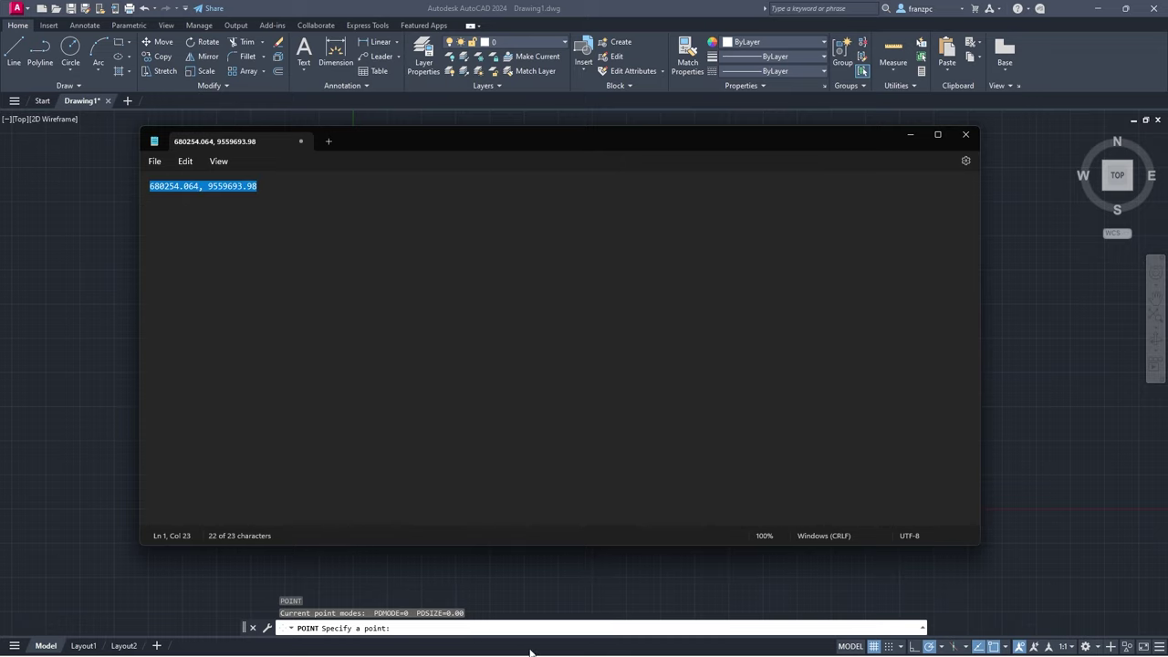
# Paste the coordinate pair at AutoCAD's POINT prompt, which rejects it as an invalid point.
pyautogui.click(441, 623)
pyautogui.hotkey('ctrl', 'v')
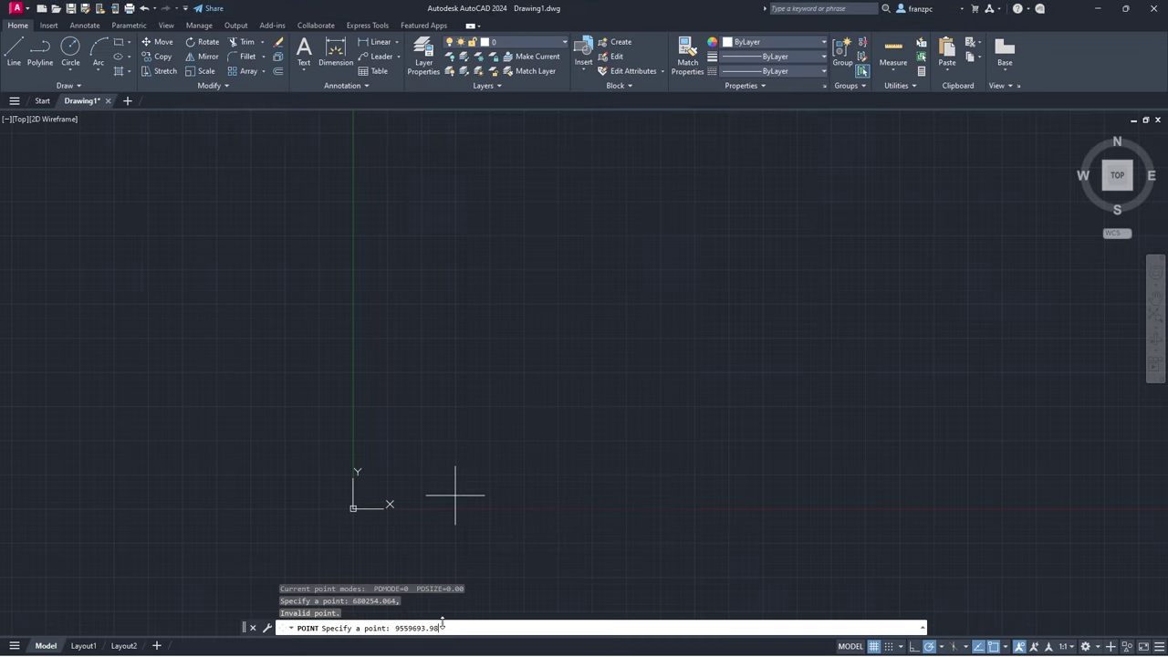
pyautogui.press('Return')
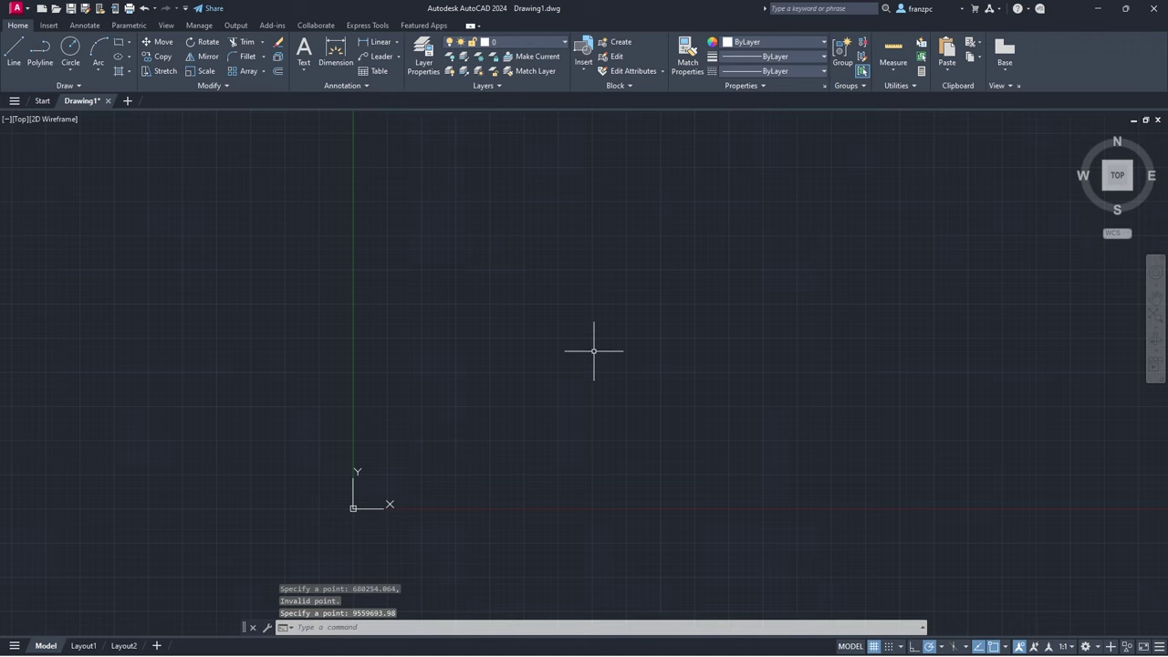
# Set PDMODE to 3 so points display as X marks.
pyautogui.click(628, 266)
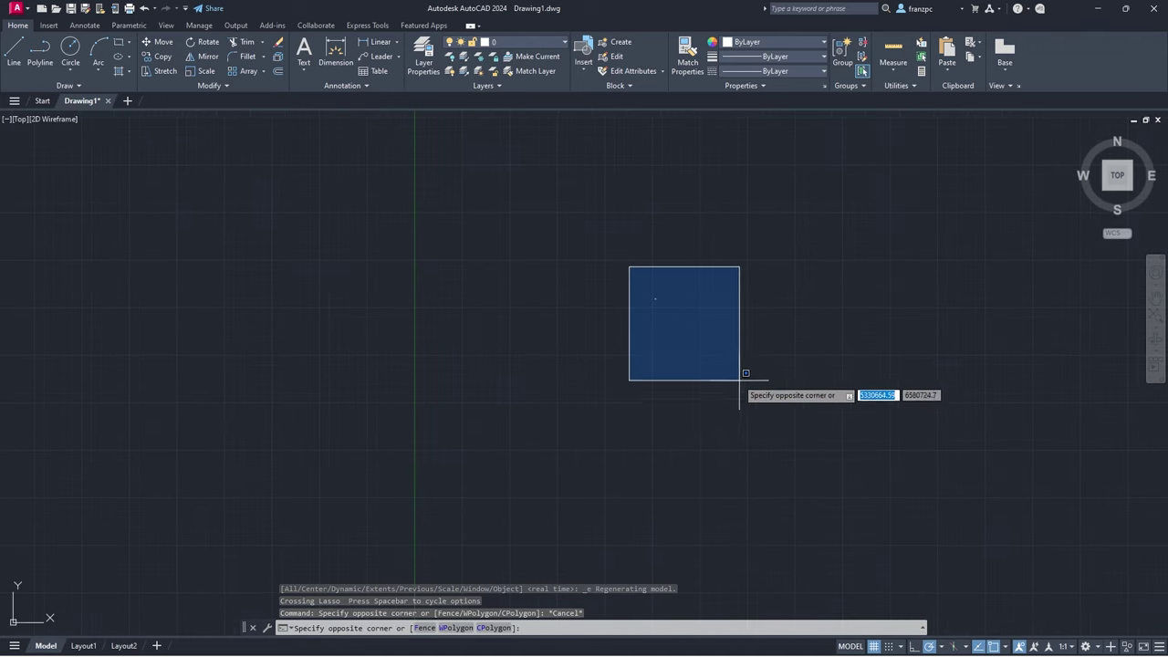
pyautogui.click(736, 358)
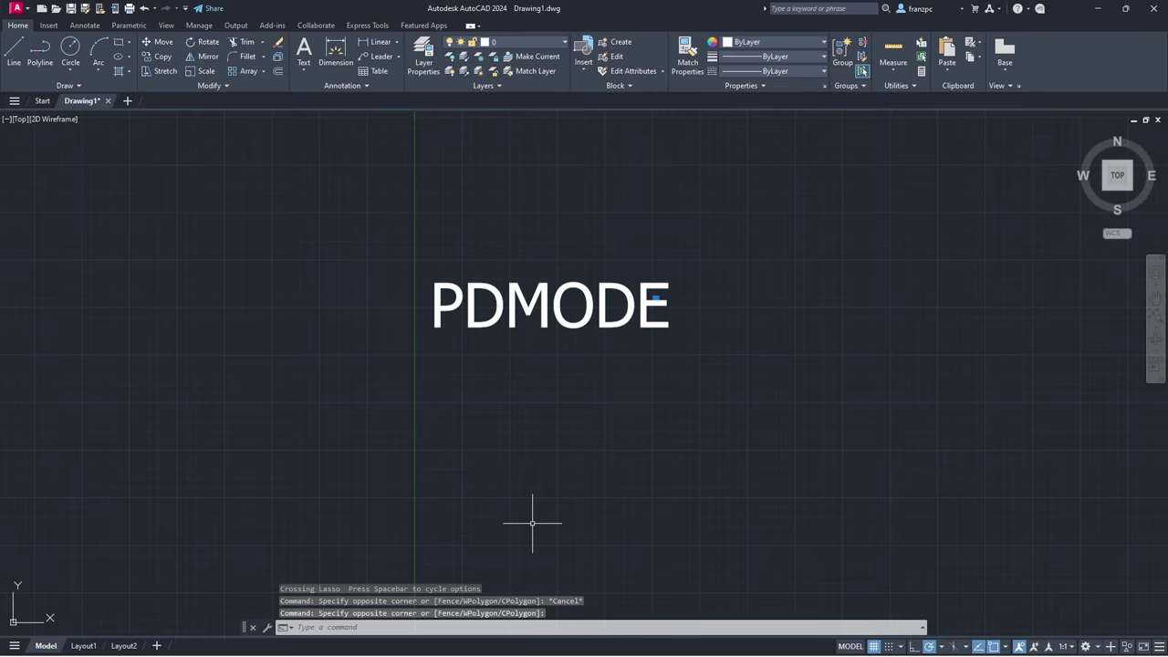
pyautogui.write('PD')
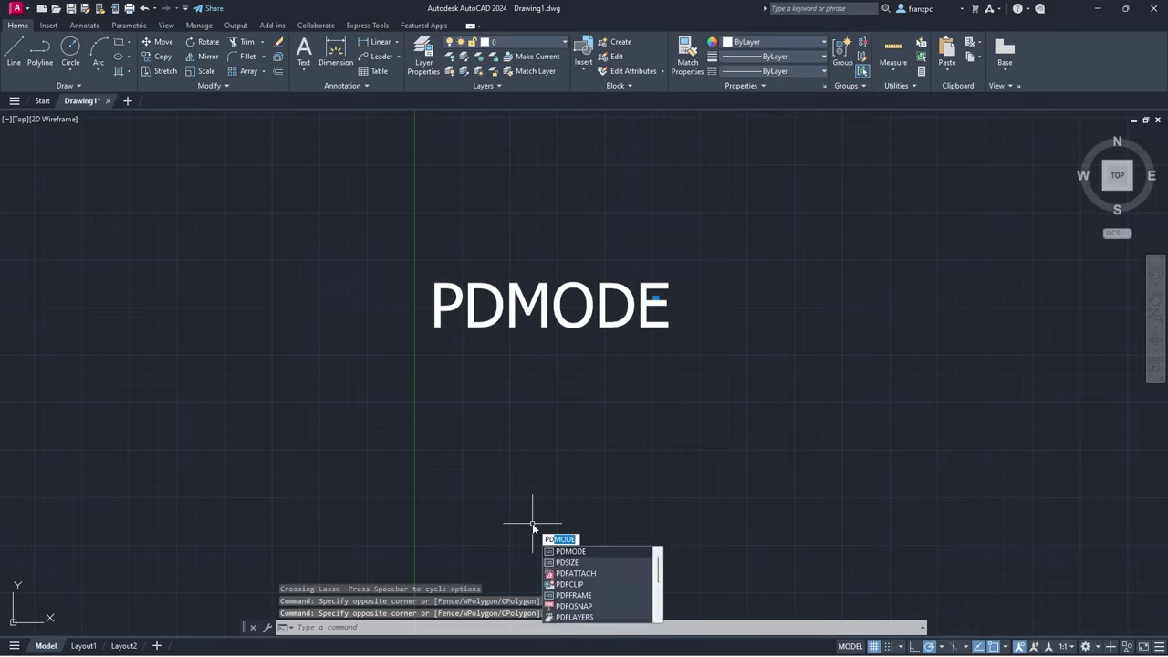
pyautogui.press('Return')
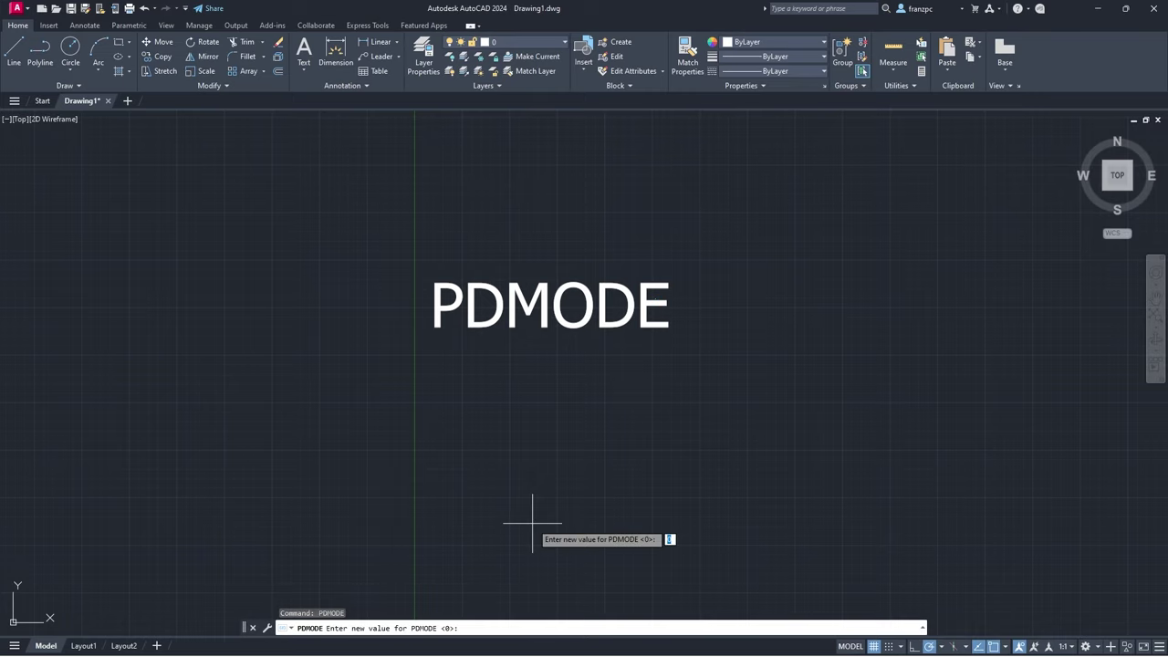
pyautogui.write('3')
pyautogui.press('Return')
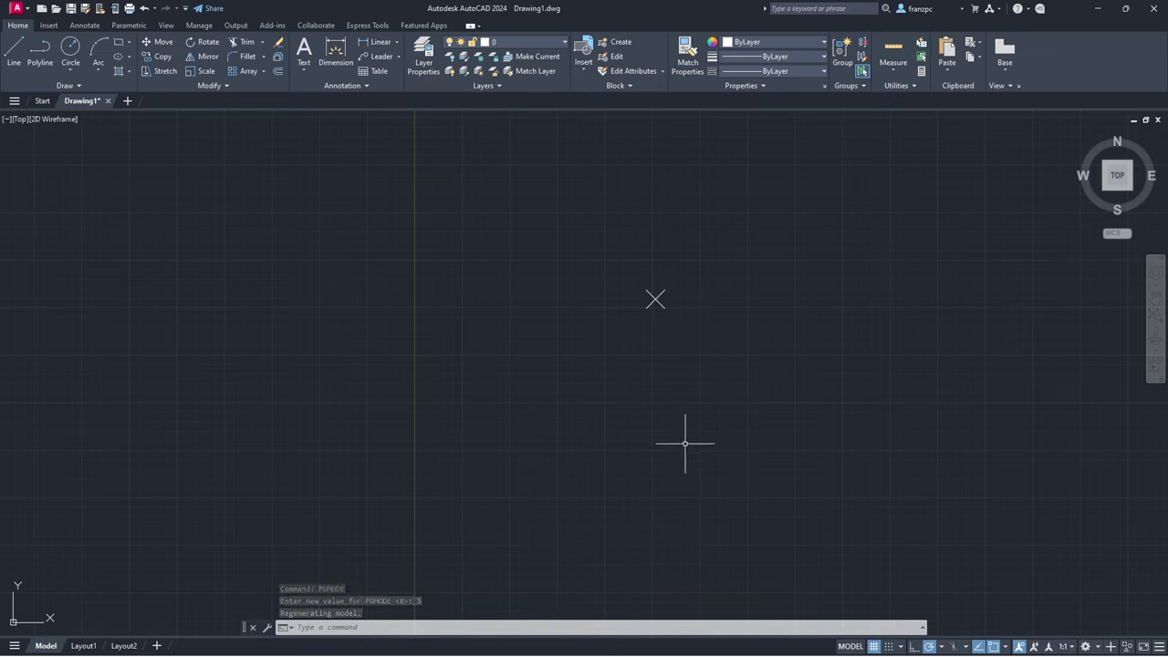
# Erase the X-marked test point and bring lote2.csv back to the front.
pyautogui.click(607, 250)
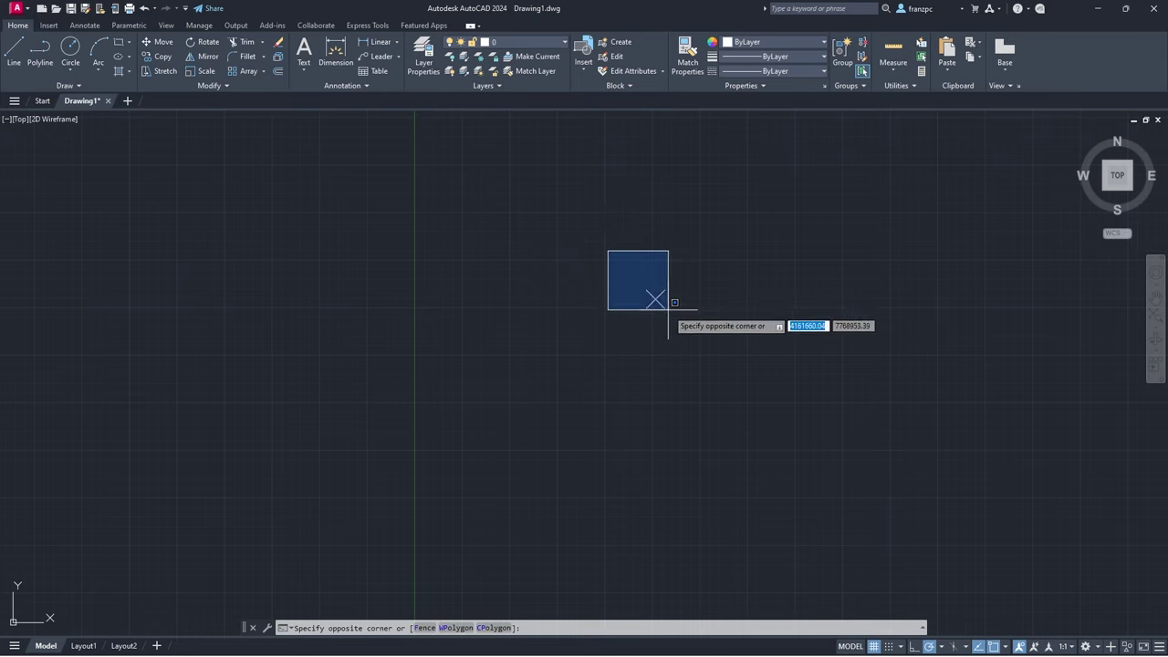
pyautogui.click(719, 368)
pyautogui.press('Delete')
pyautogui.hotkey('alt', 'Tab')
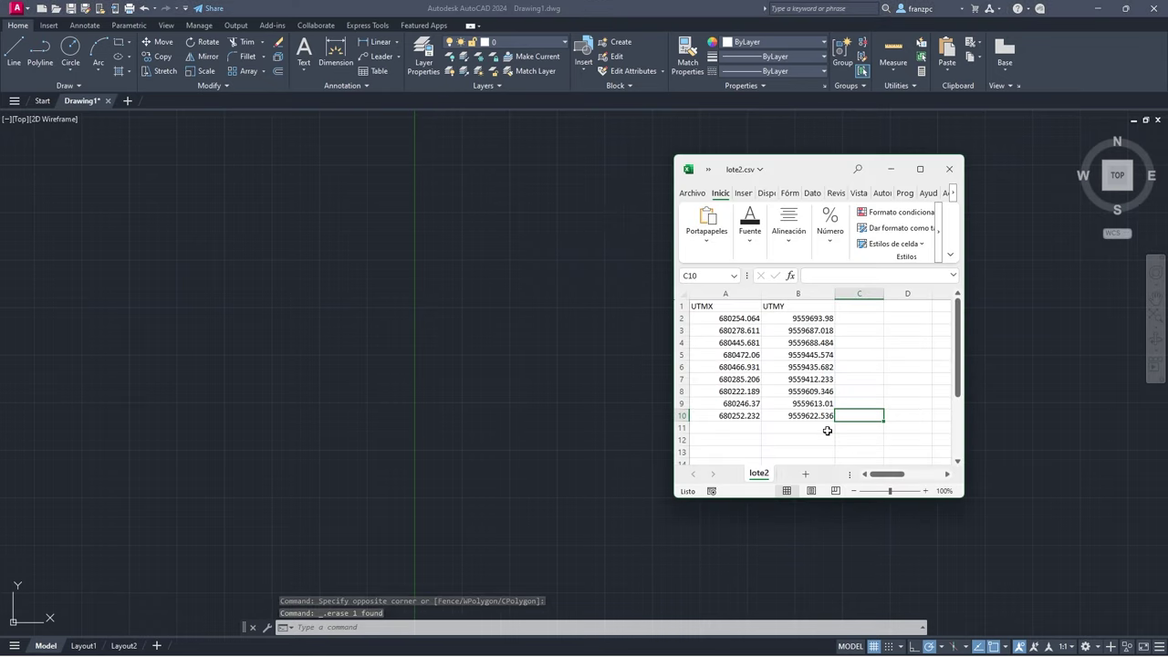
# Delete the UTMX/UTMY header row and check the nine remaining values in columns A and B.
pyautogui.click(714, 324)
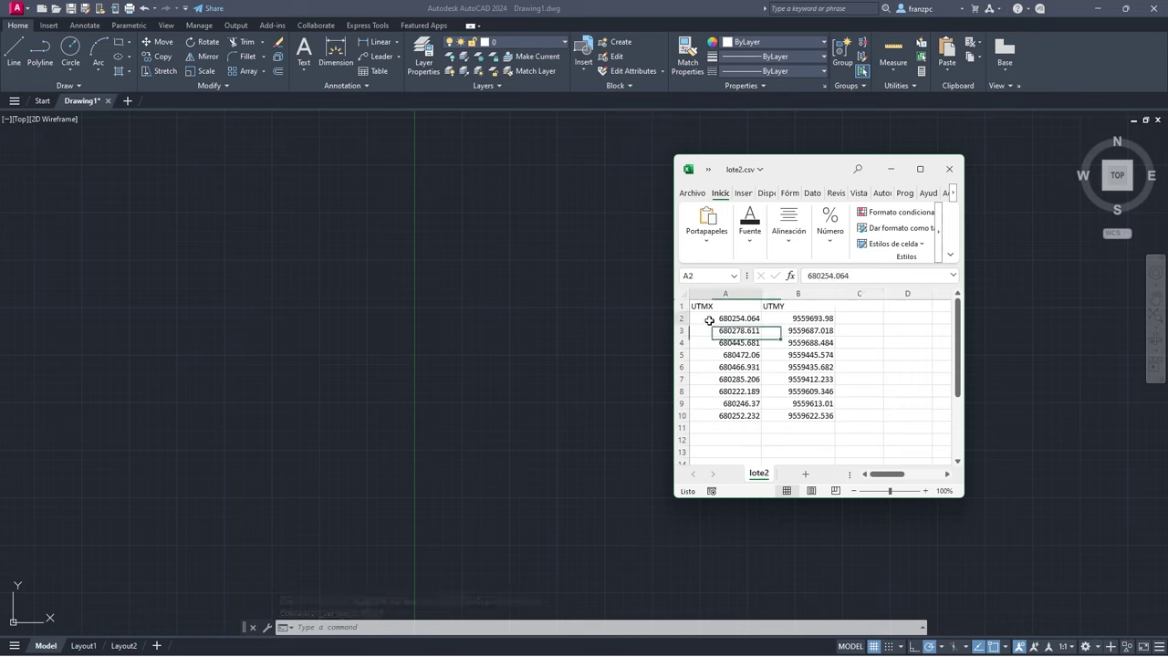
pyautogui.keyDown('shift'); pyautogui.click(819, 417); pyautogui.keyUp('shift')
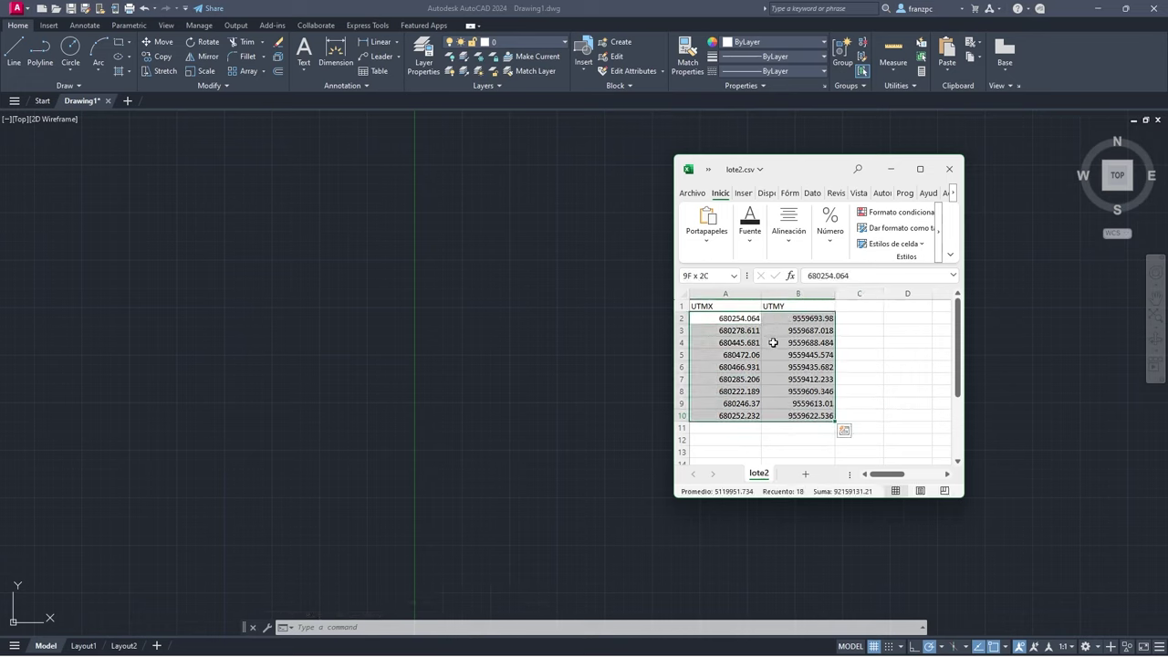
pyautogui.click(680, 305)
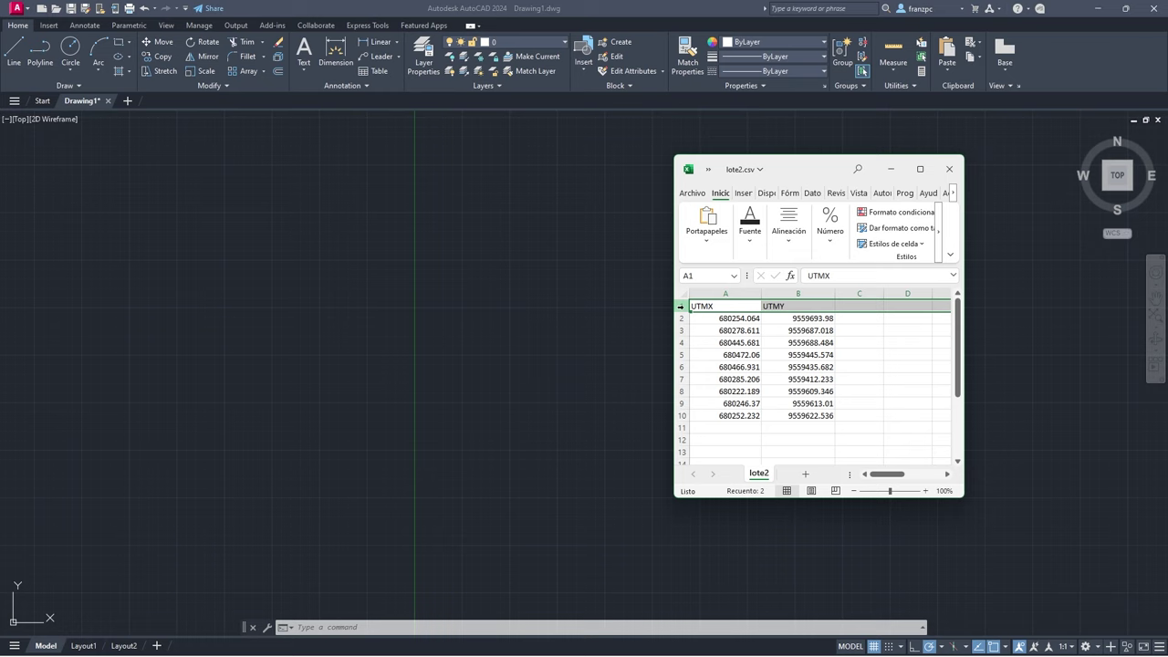
pyautogui.rightClick(681, 307)
pyautogui.click(720, 444)
pyautogui.click(739, 355)
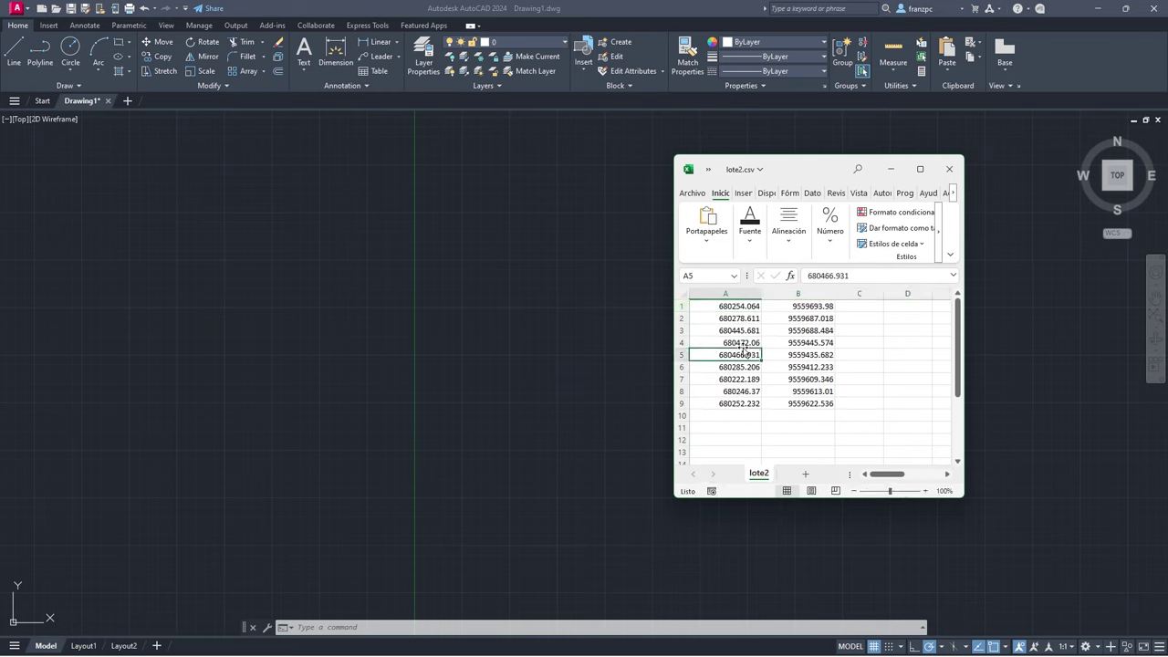
pyautogui.click(733, 296)
pyautogui.click(731, 313)
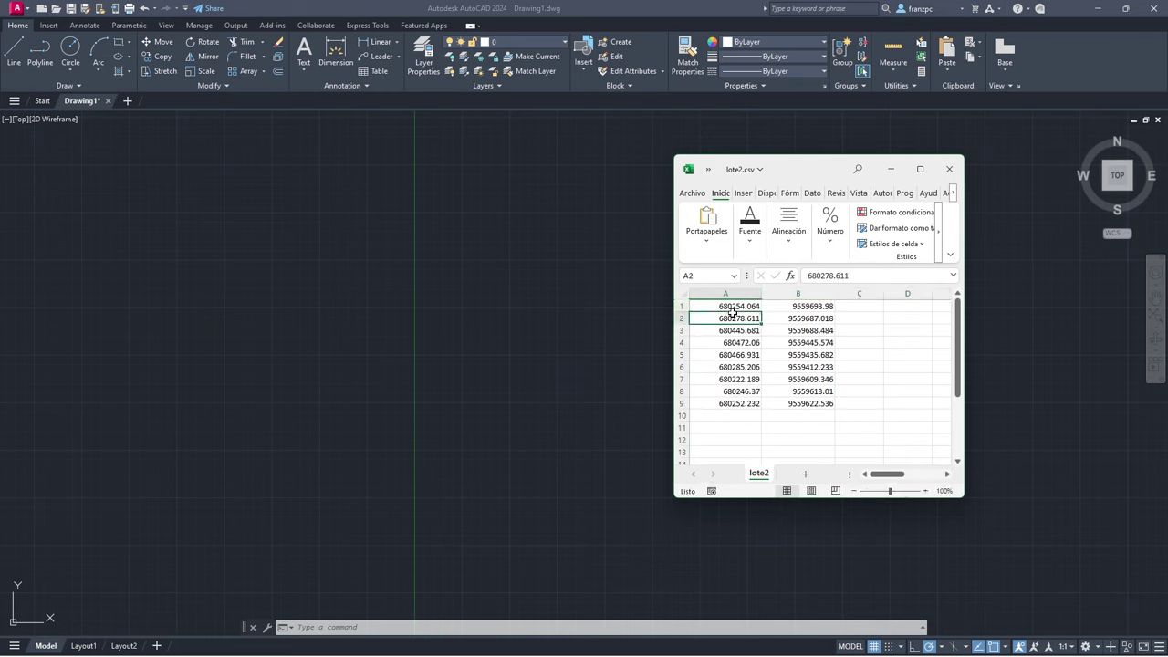
pyautogui.click(798, 297)
pyautogui.click(737, 294)
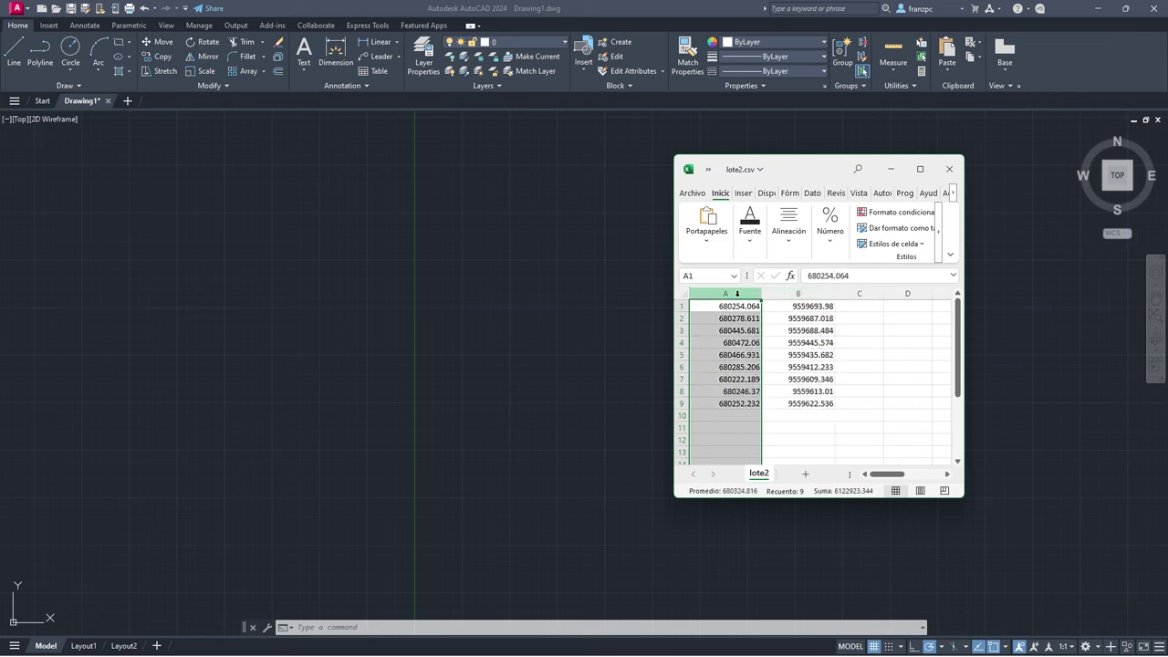
pyautogui.click(801, 294)
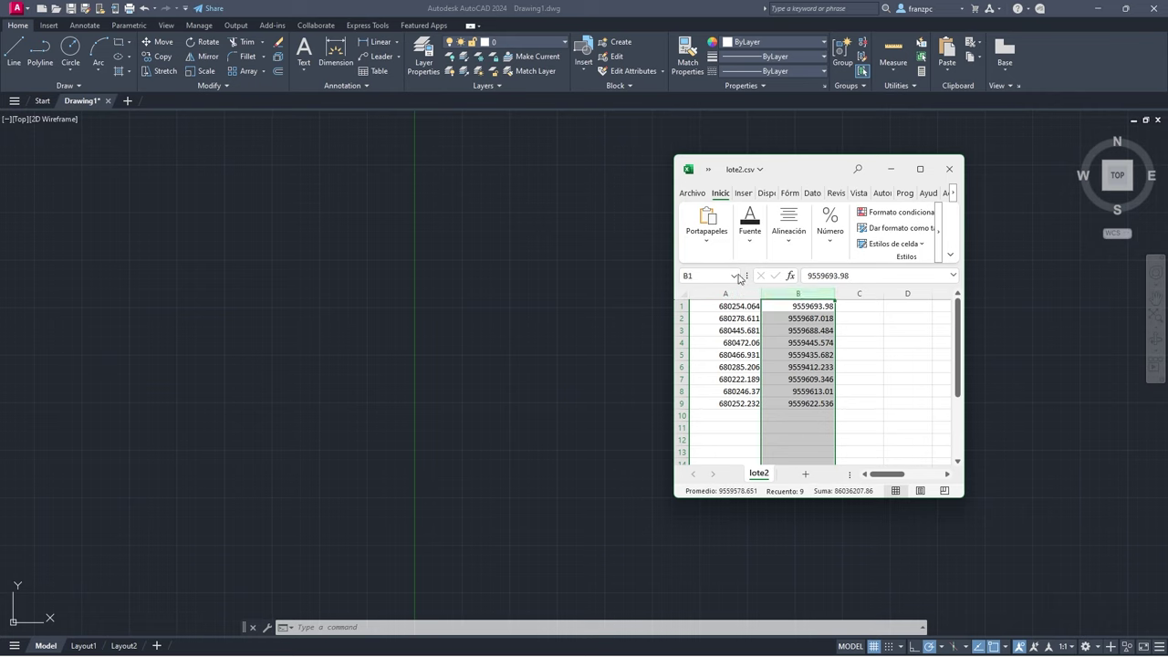
# Save the sheet as coordenadas.csv with the CSV UTF-8 file type.
pyautogui.press('F12')
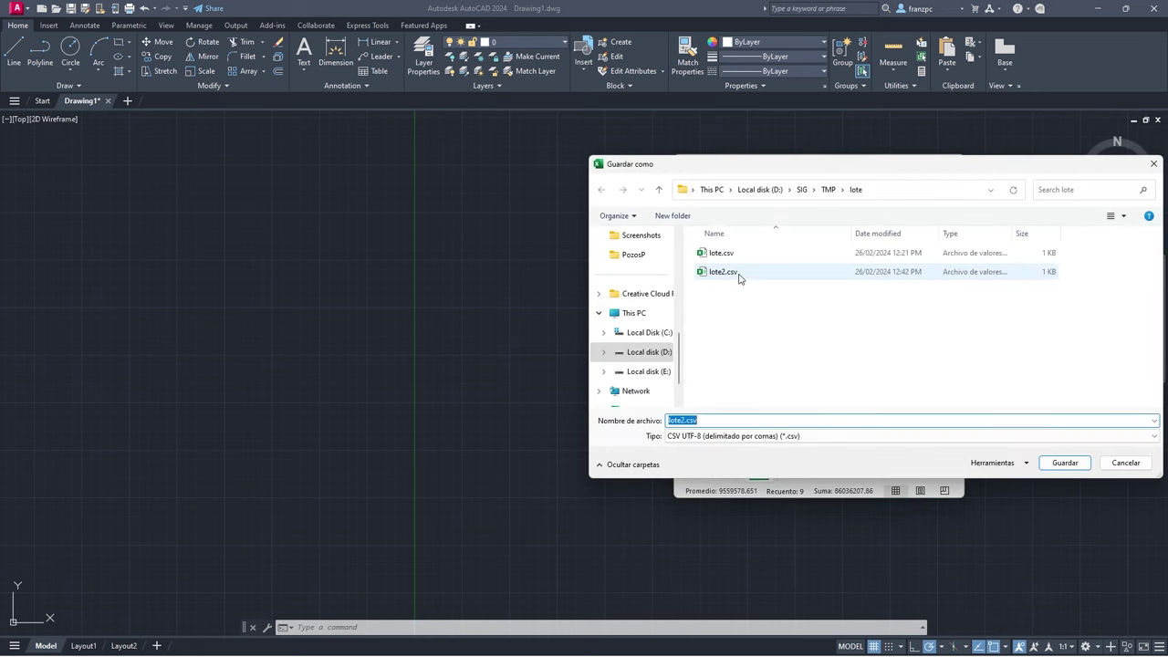
pyautogui.write('coordena')
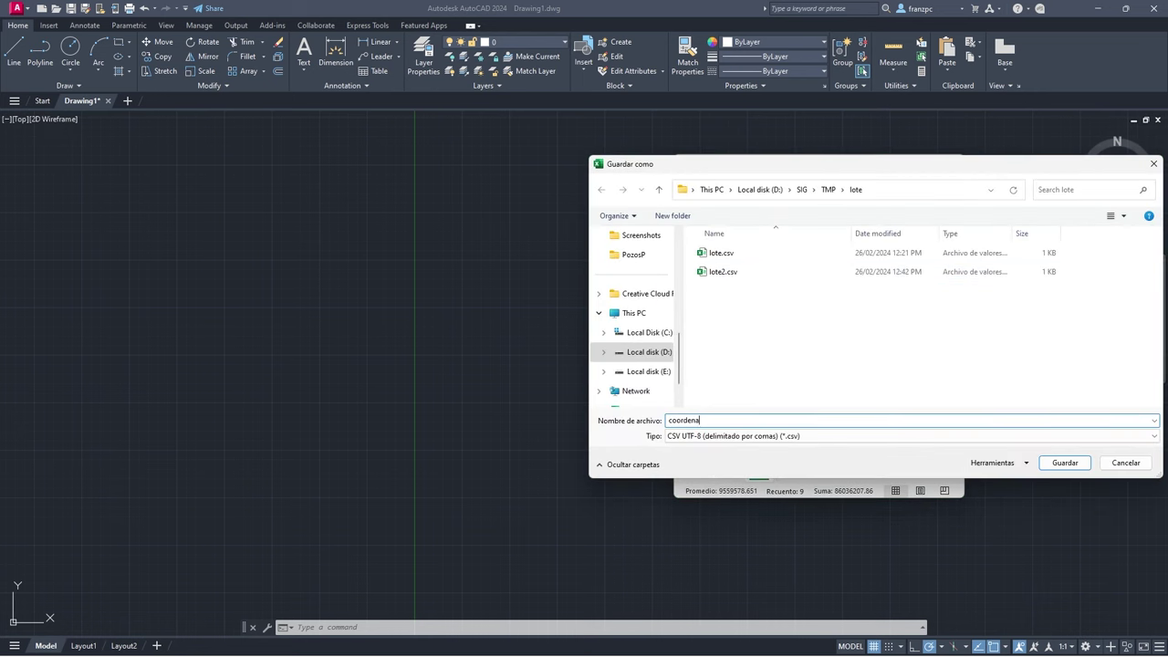
pyautogui.write('das')
pyautogui.click(832, 444)
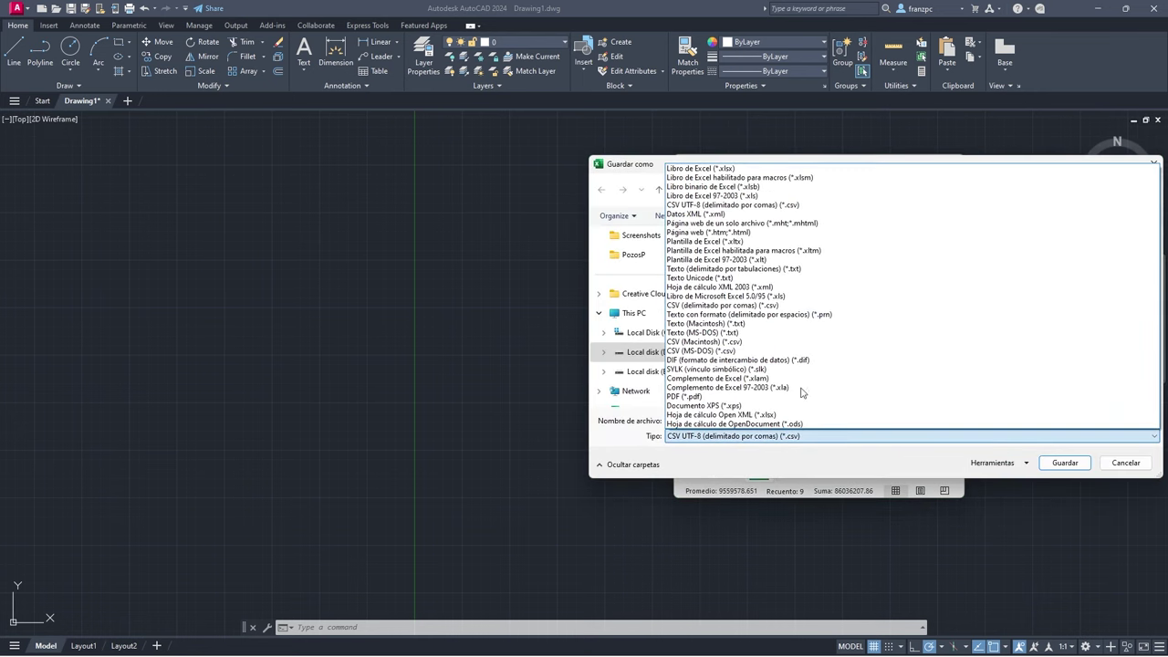
pyautogui.click(912, 435)
pyautogui.click(1064, 463)
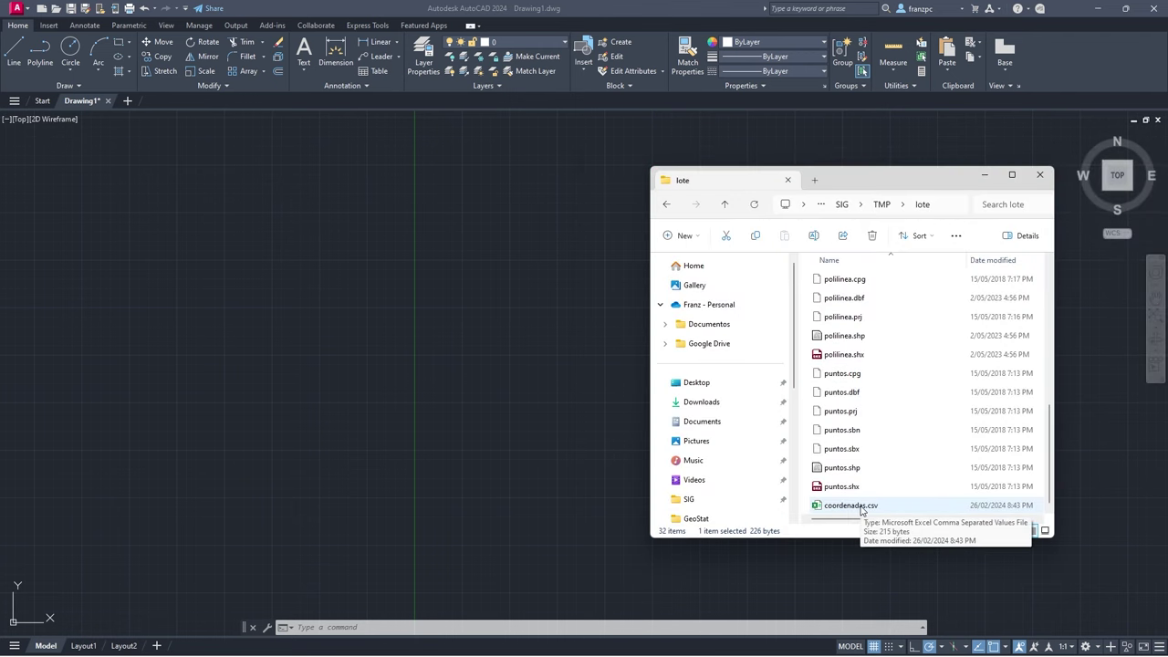
# Open coordenadas.csv in Notepad, select all nine coordinate lines, and return to AutoCAD.
pyautogui.rightClick(860, 506)
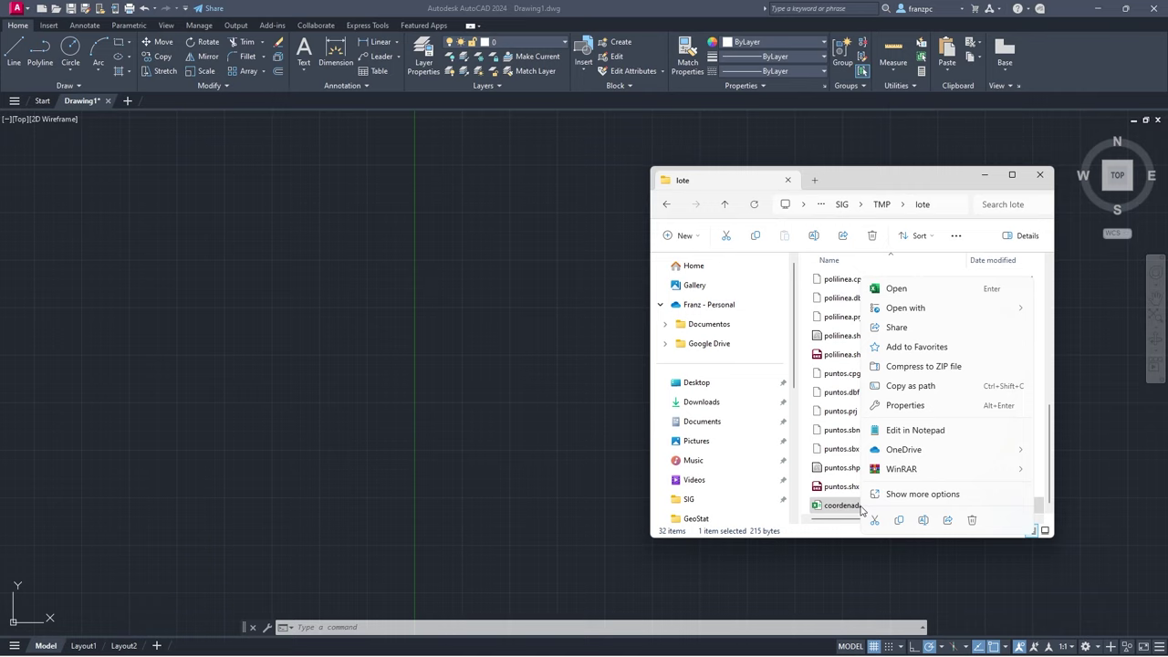
pyautogui.moveTo(905, 308)
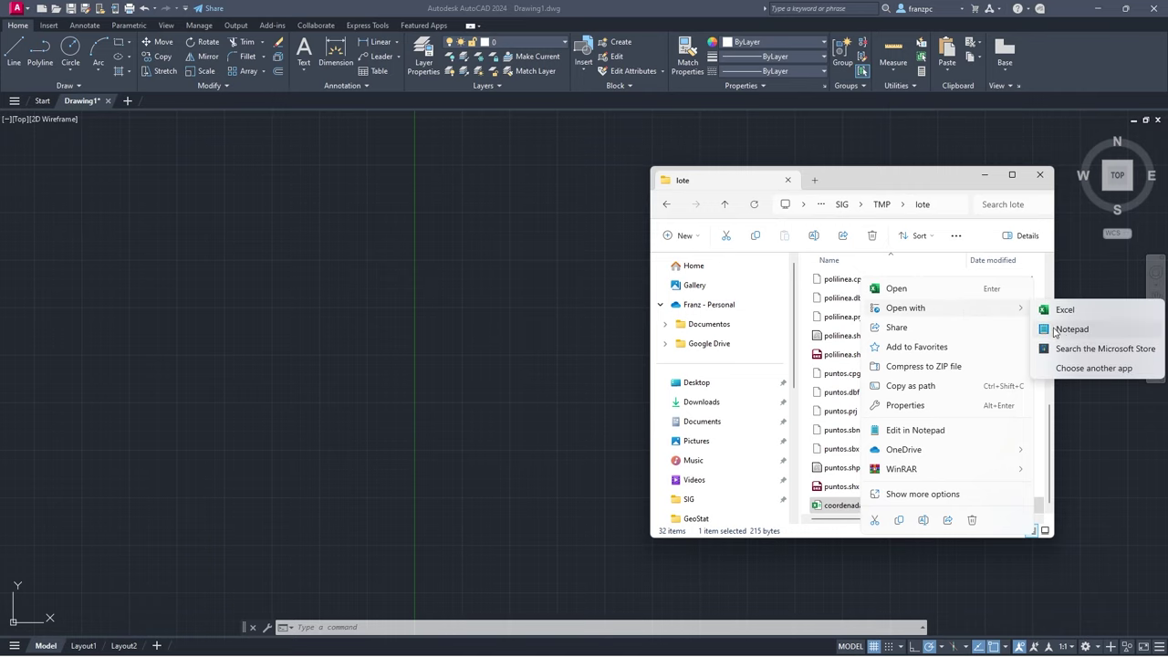
pyautogui.click(1062, 332)
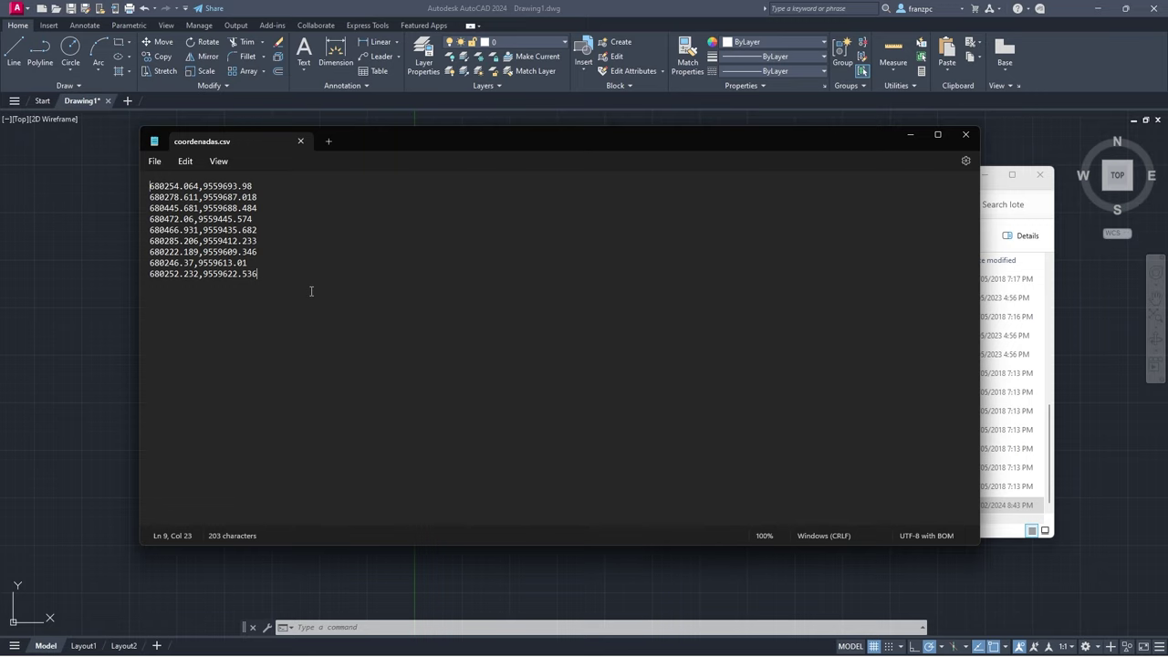
pyautogui.moveTo(287, 279); pyautogui.dragTo(141, 190)
pyautogui.hotkey('ctrl', 'c')
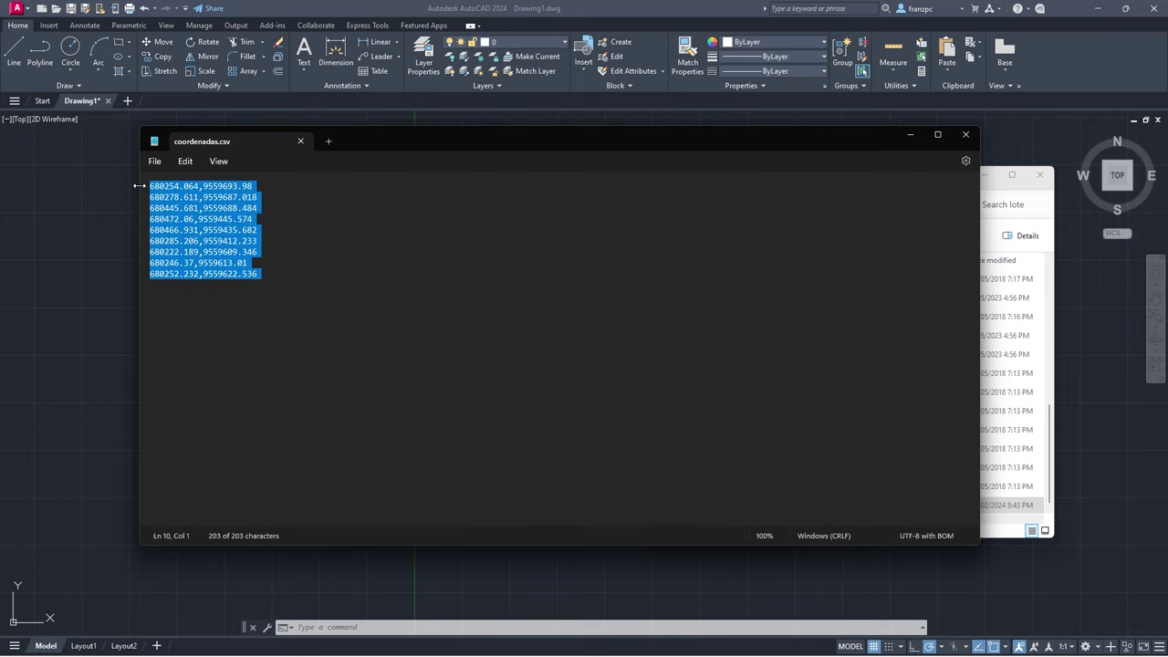
pyautogui.click(1073, 9)
# Draw a closed LINE boundary by pasting the nine coordinate pairs as vertices.
pyautogui.press('l')
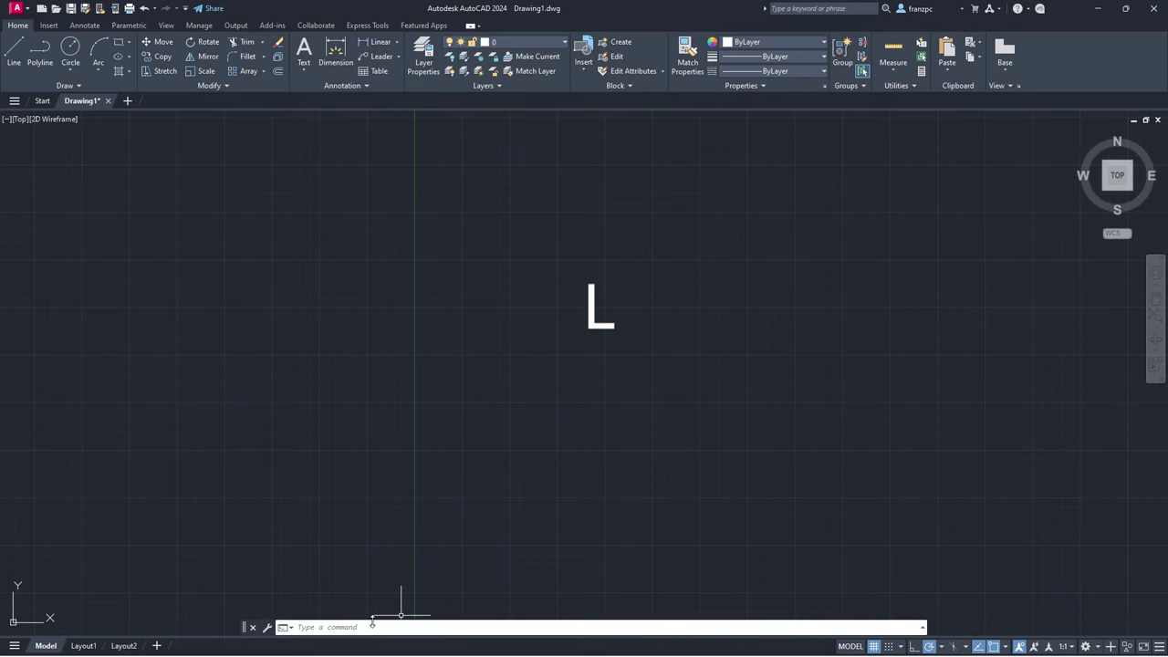
pyautogui.click(369, 627)
pyautogui.write('l')
pyautogui.press('Return')
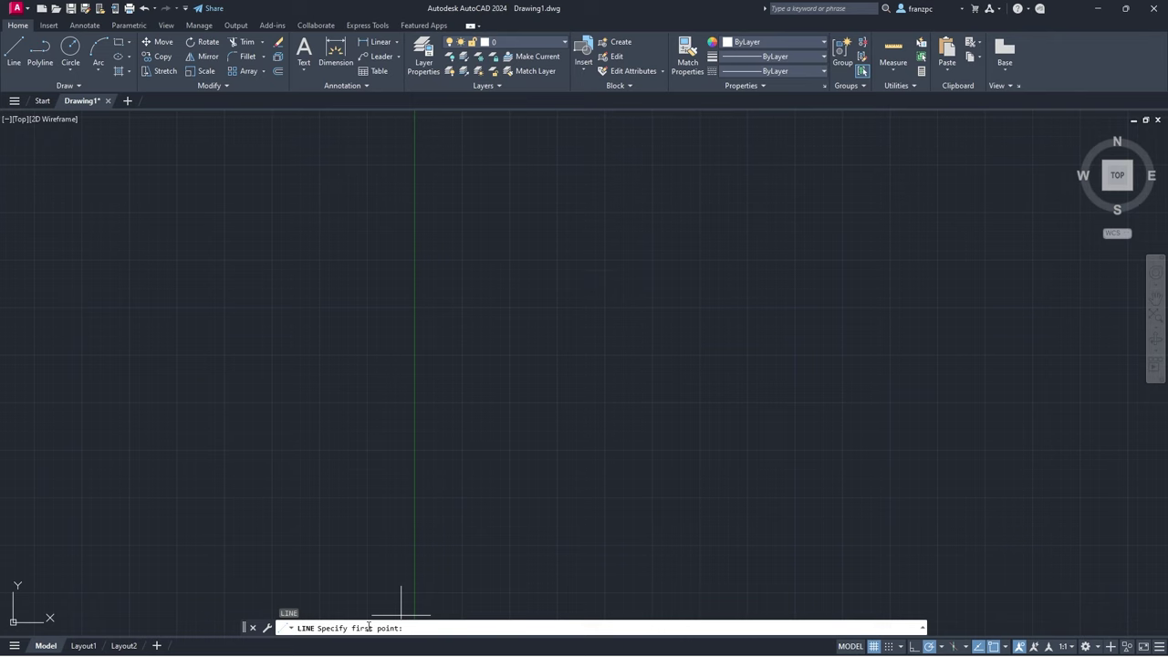
pyautogui.hotkey('ctrl', 'v')
pyautogui.scroll(-2, 560, 247)
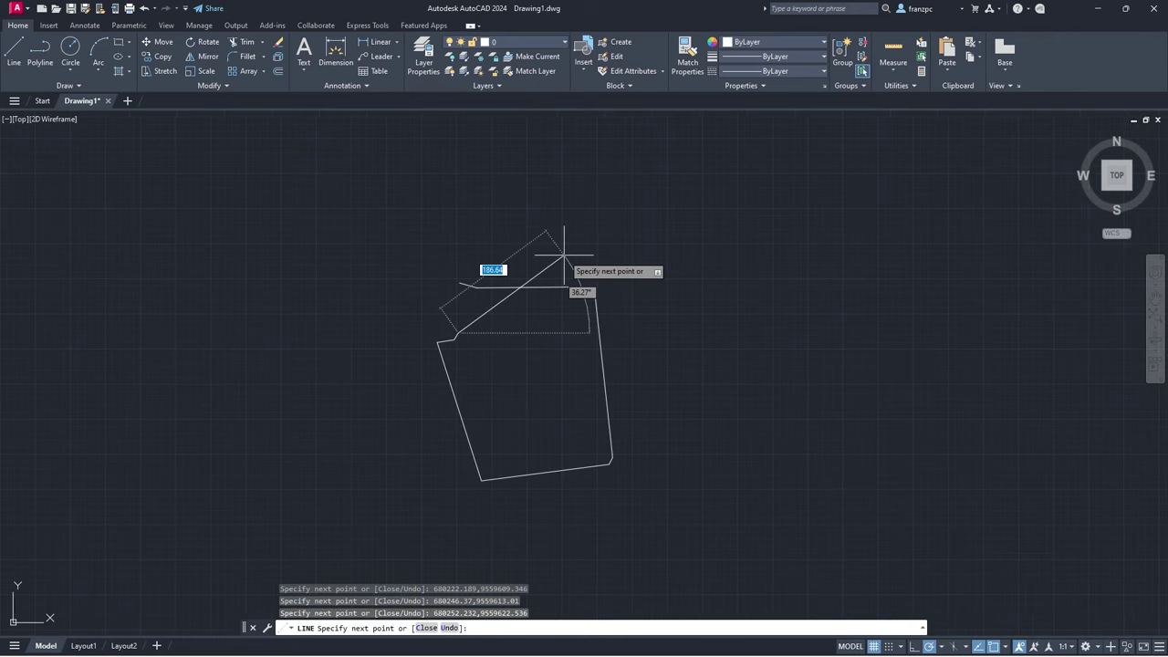
pyautogui.click(428, 628)
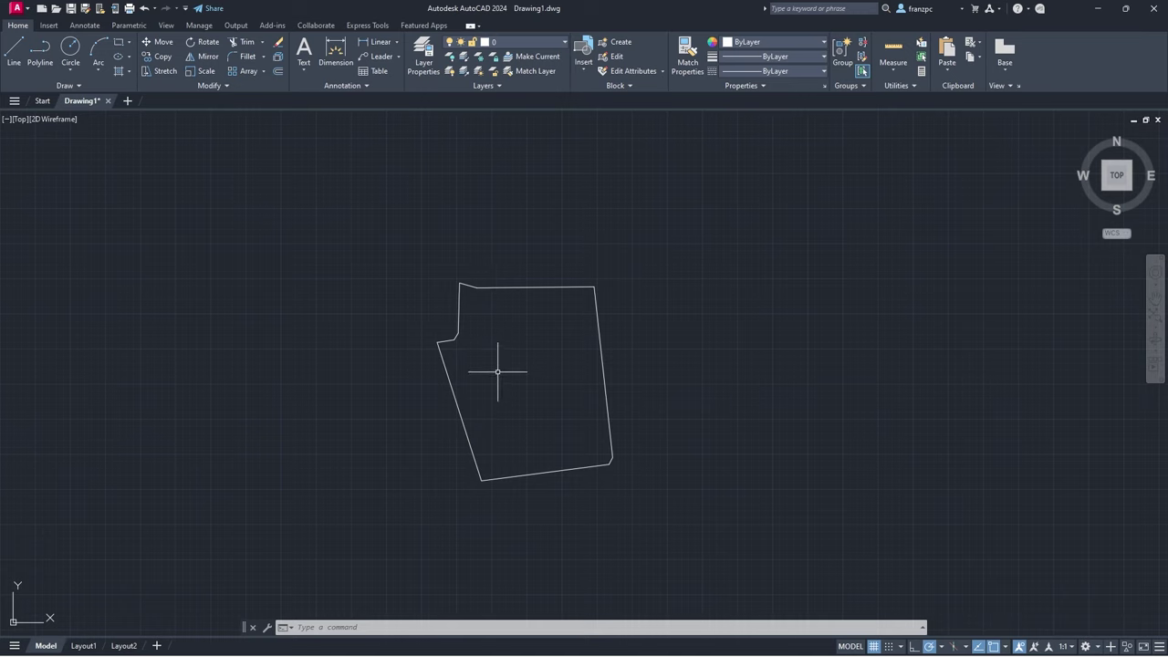
pyautogui.hotkey('alt', 'Tab')
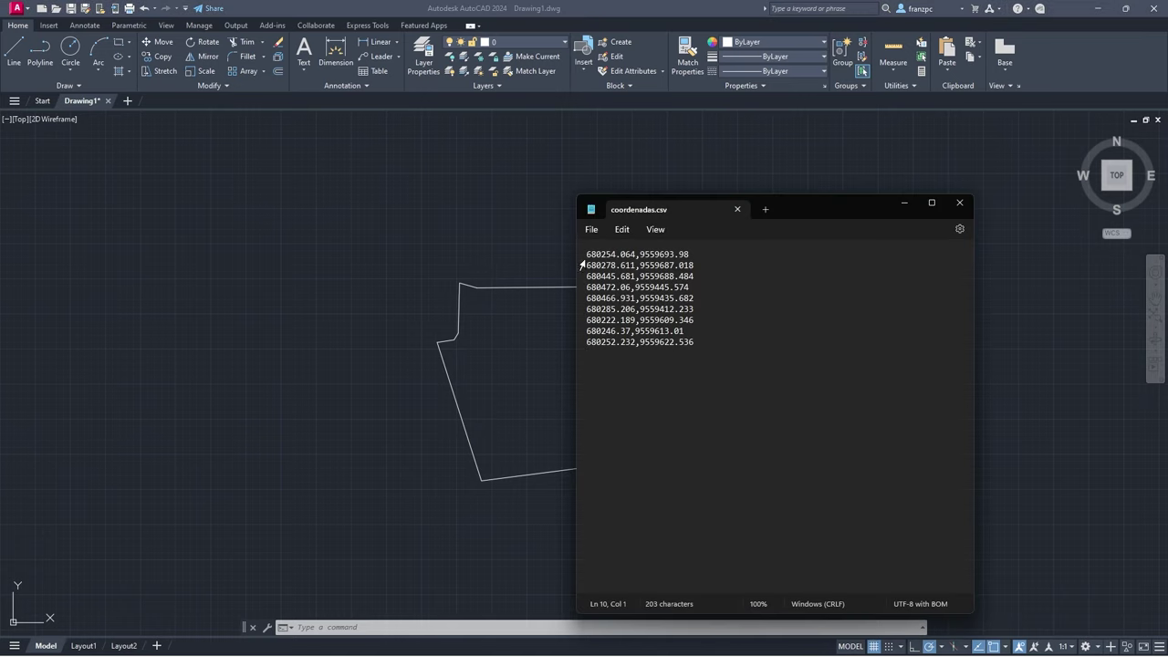
# Type POINT before the first coordinate line, then remove it again.
pyautogui.click(587, 254)
pyautogui.write('POIN')
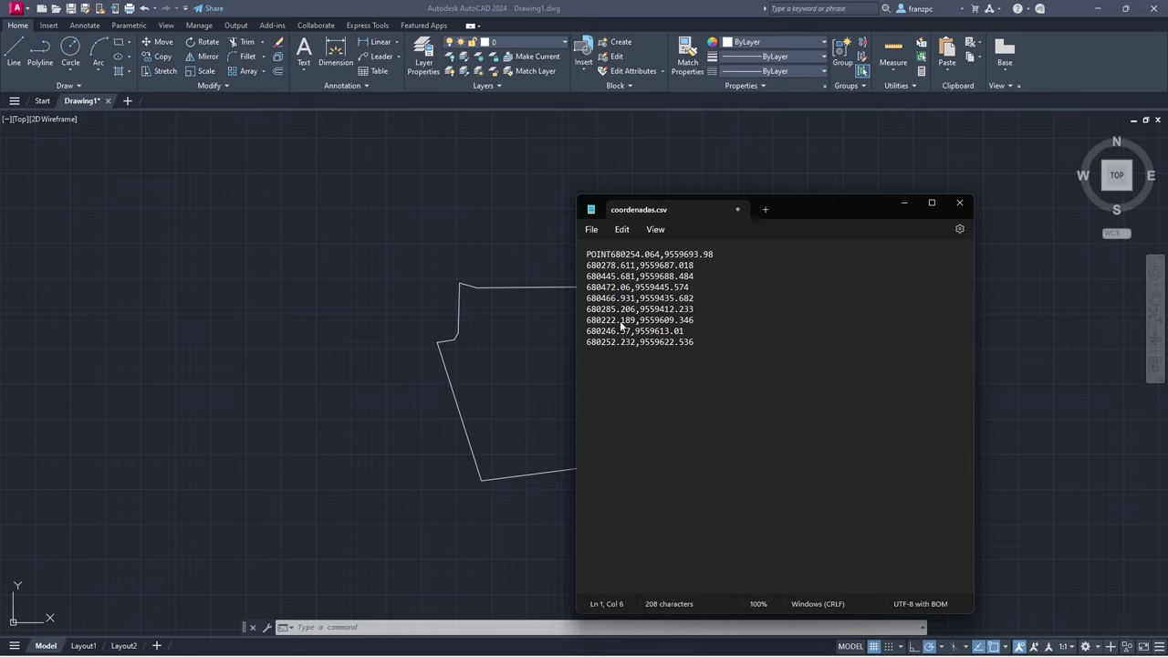
pyautogui.write('T')
pyautogui.moveTo(616, 254); pyautogui.dragTo(630, 254)
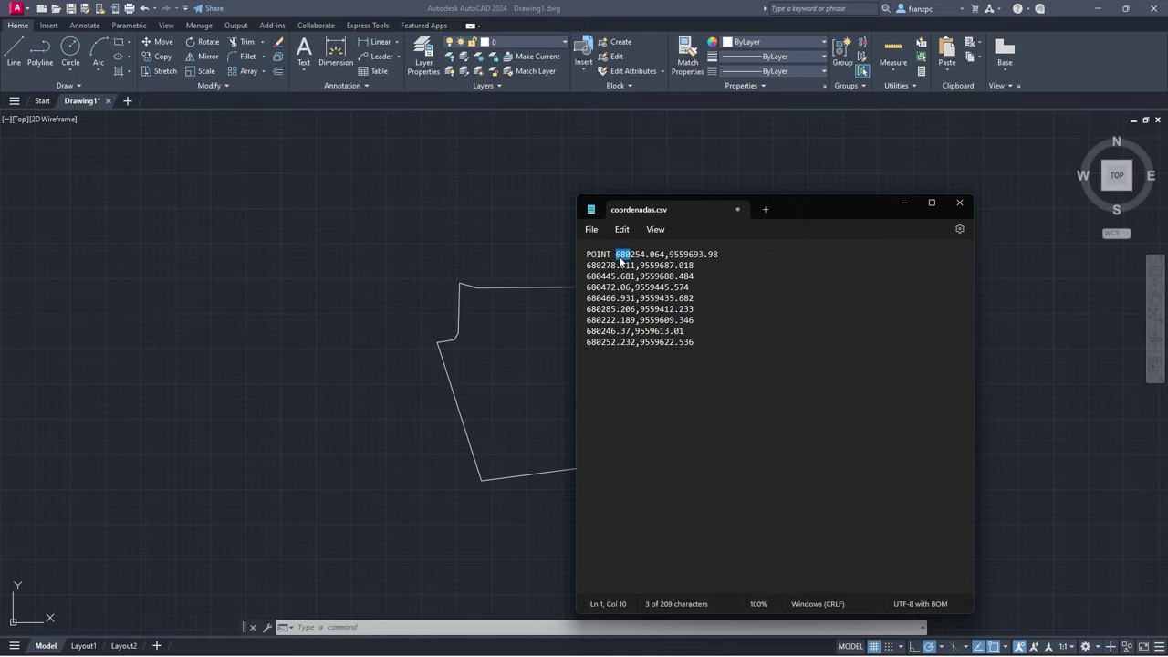
pyautogui.hotkey('shift', 'Home')
pyautogui.press('BackSpace')
# Replace every 680 with POINT 680 so each coordinate line starts with POINT.
pyautogui.click(619, 230)
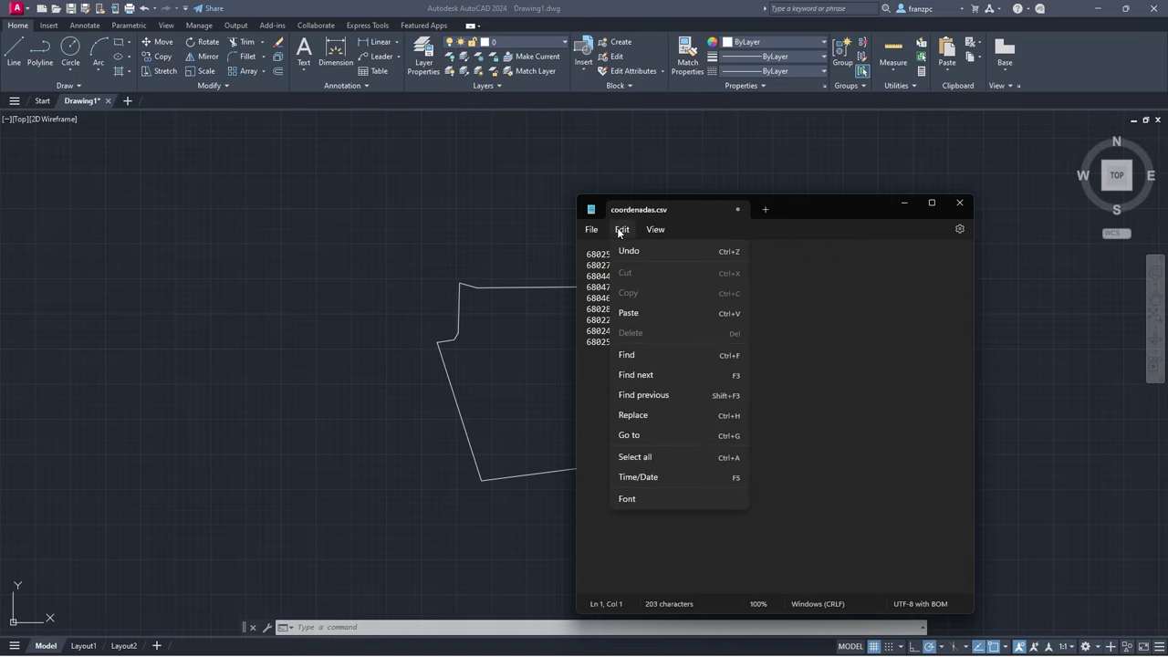
pyautogui.click(636, 414)
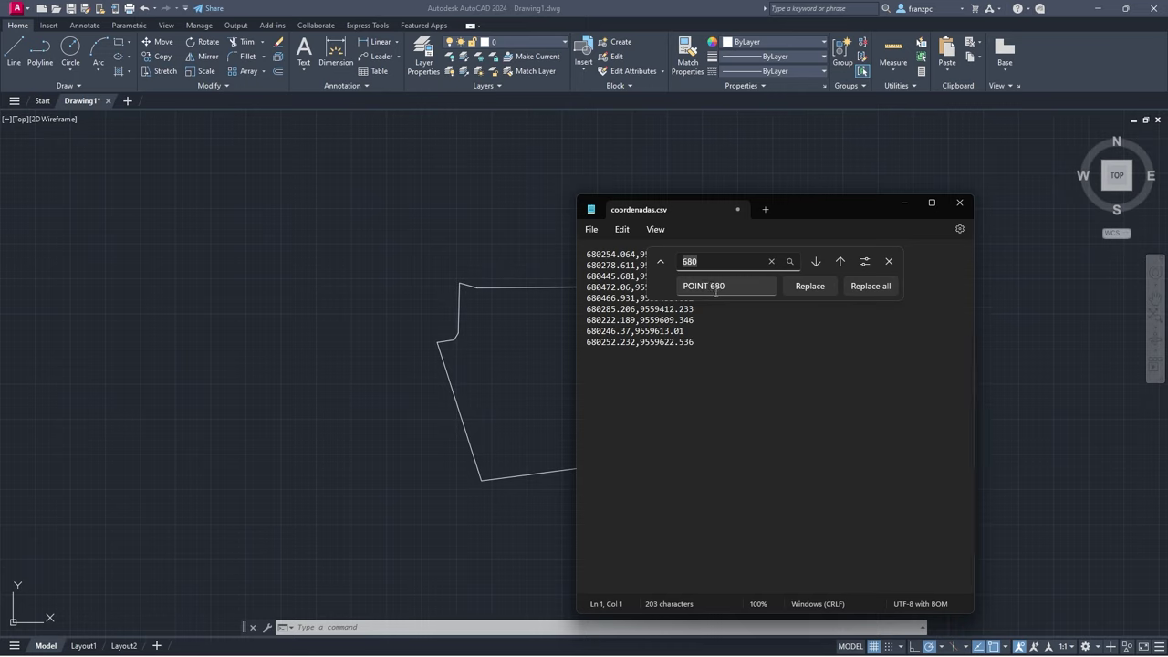
pyautogui.click(858, 288)
pyautogui.click(889, 260)
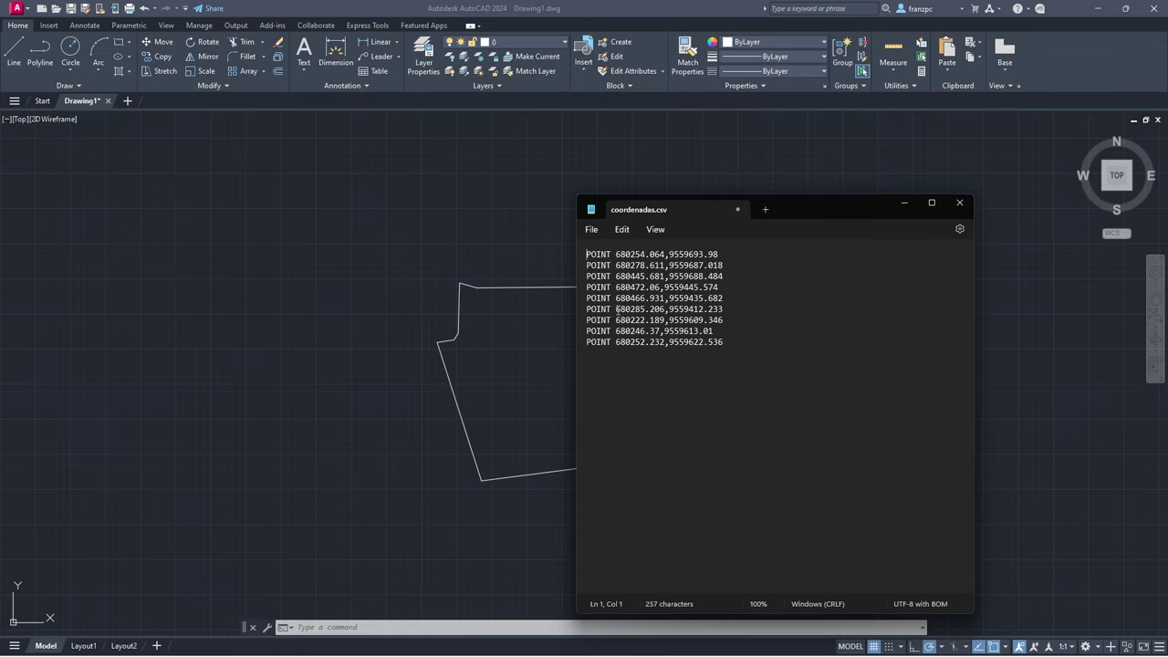
pyautogui.click(591, 229)
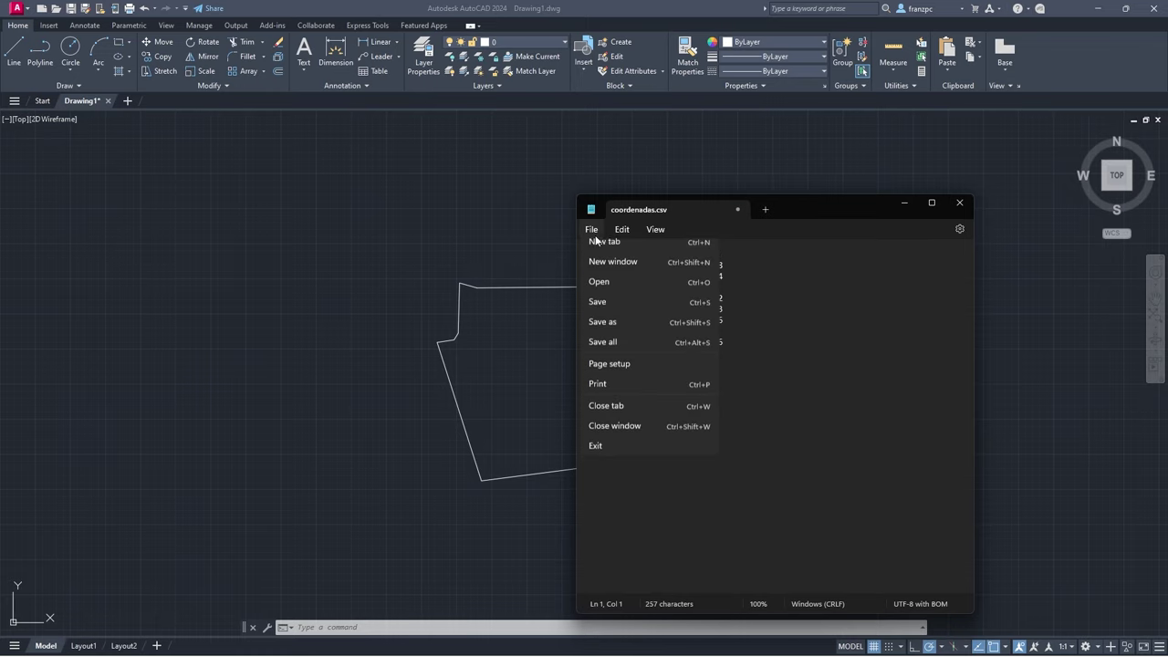
# Save the POINT list as the script coordenadas.scr using All files type, then close Notepad.
pyautogui.click(617, 336)
pyautogui.click(694, 474)
pyautogui.click(694, 492)
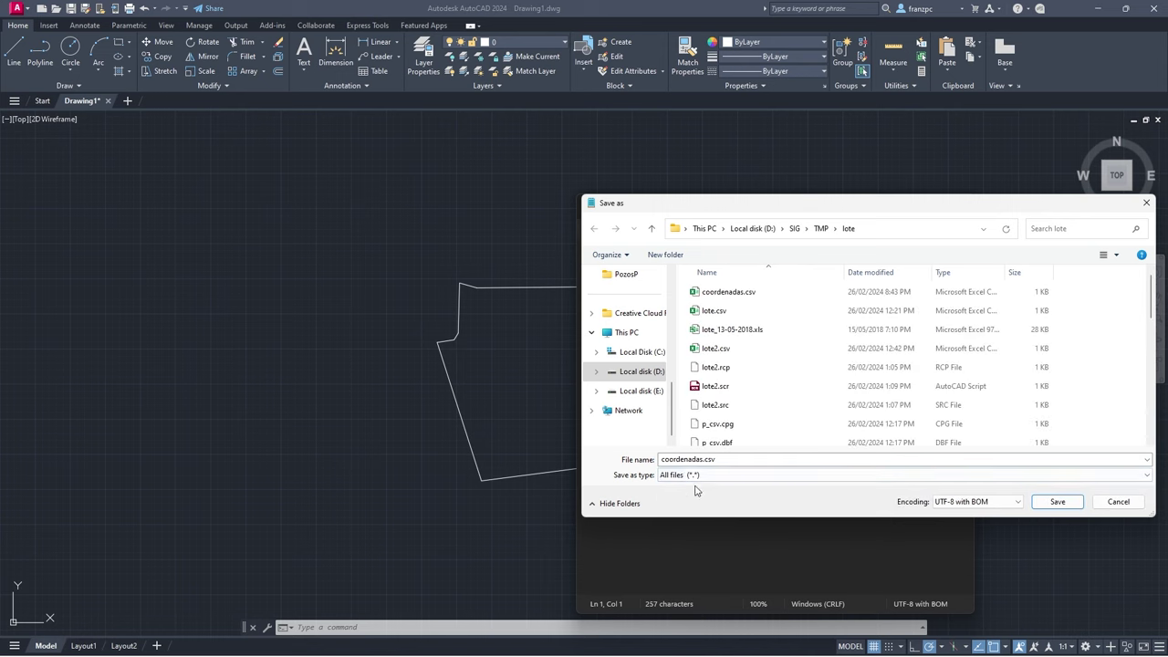
pyautogui.doubleClick(722, 458)
pyautogui.click(712, 460)
pyautogui.doubleClick(705, 460)
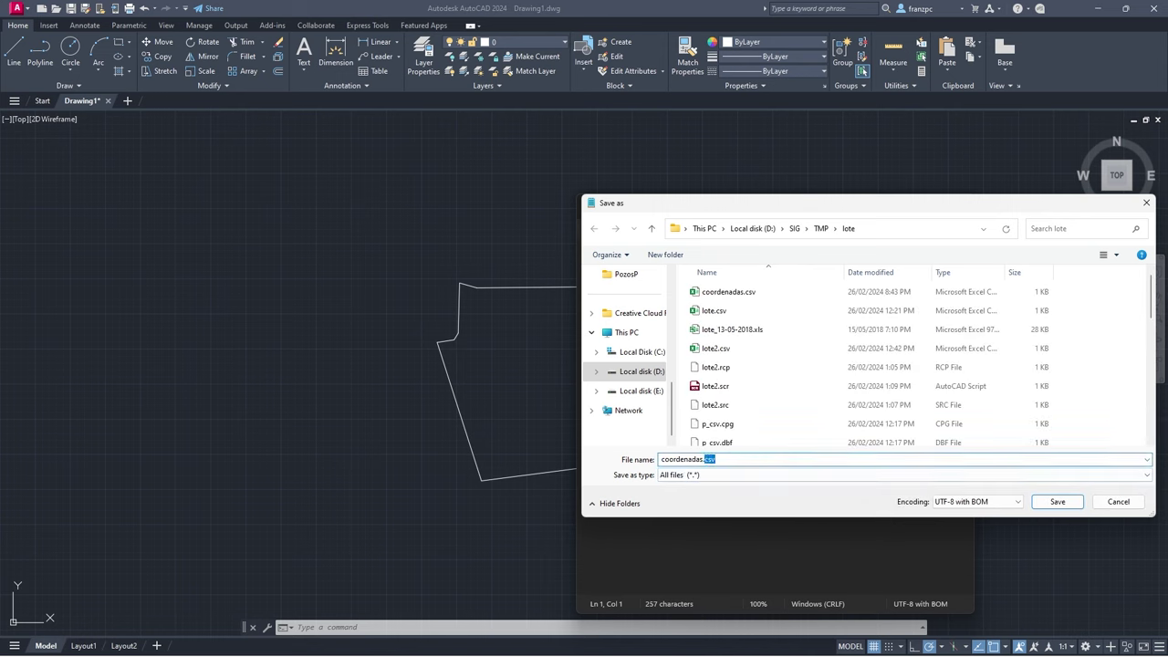
pyautogui.write('scr')
pyautogui.click(1057, 501)
pyautogui.click(958, 202)
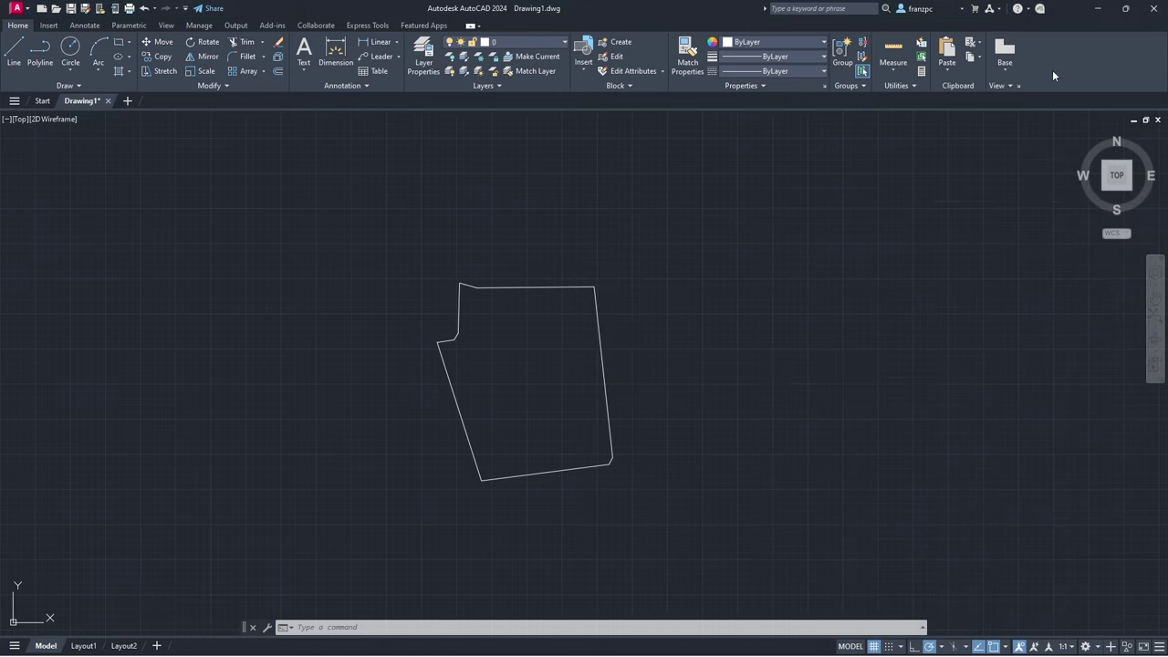
# Run the coordenadas.scr script to place X-marked points at each lot corner.
pyautogui.click(314, 627)
pyautogui.write('s')
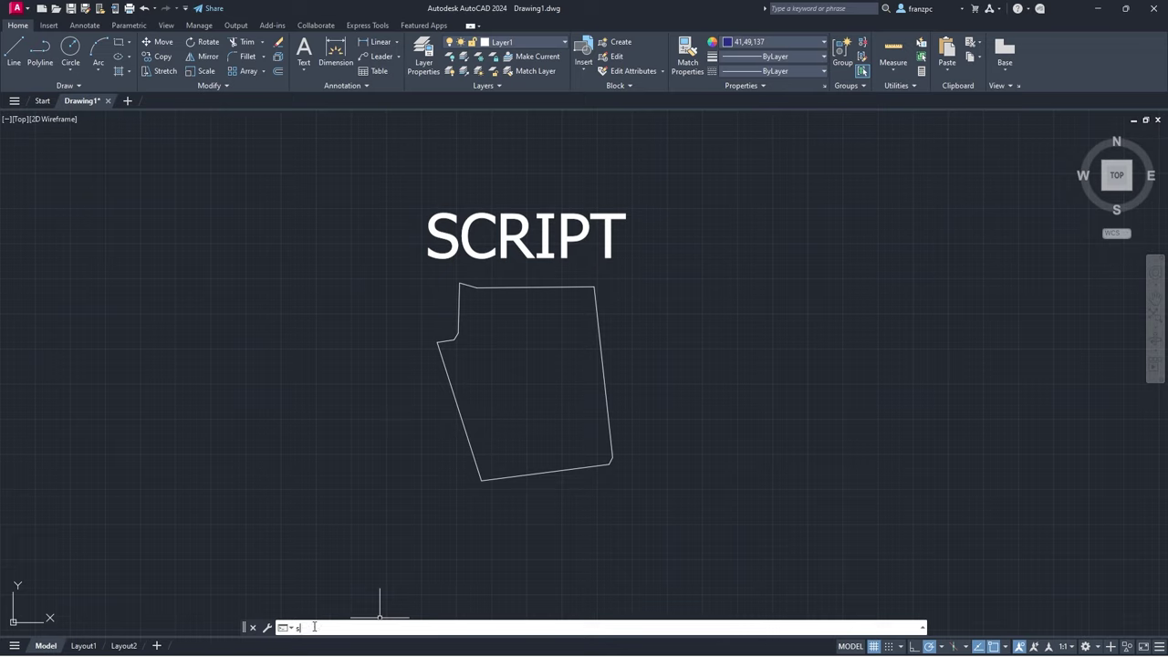
pyautogui.write('cr')
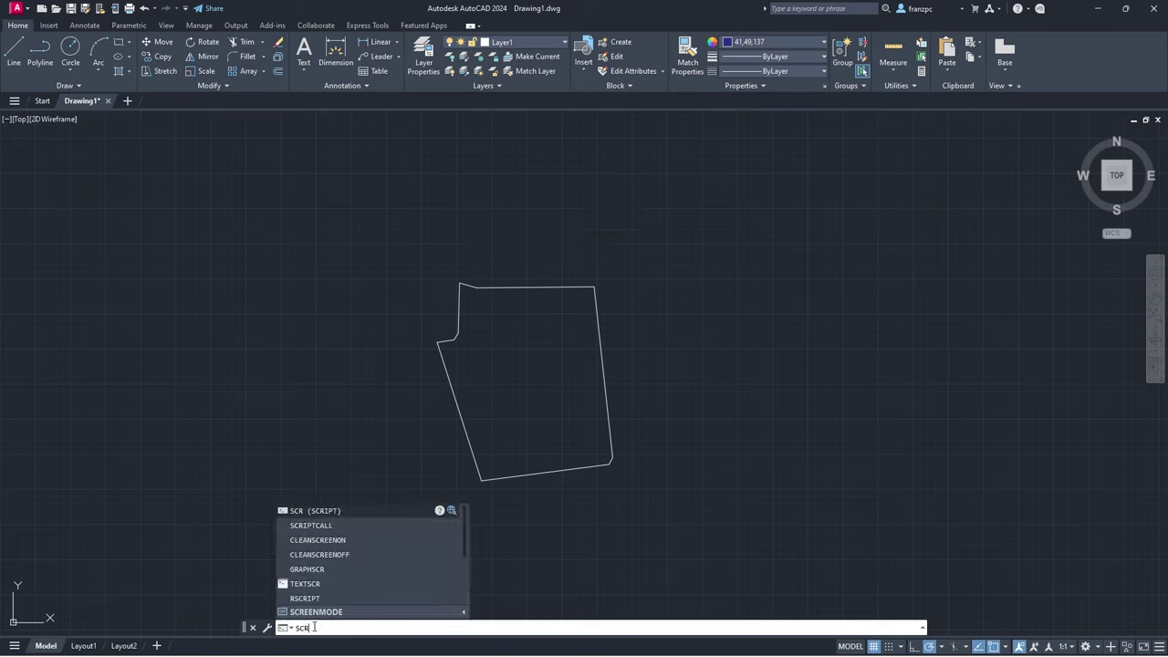
pyautogui.write('ipt')
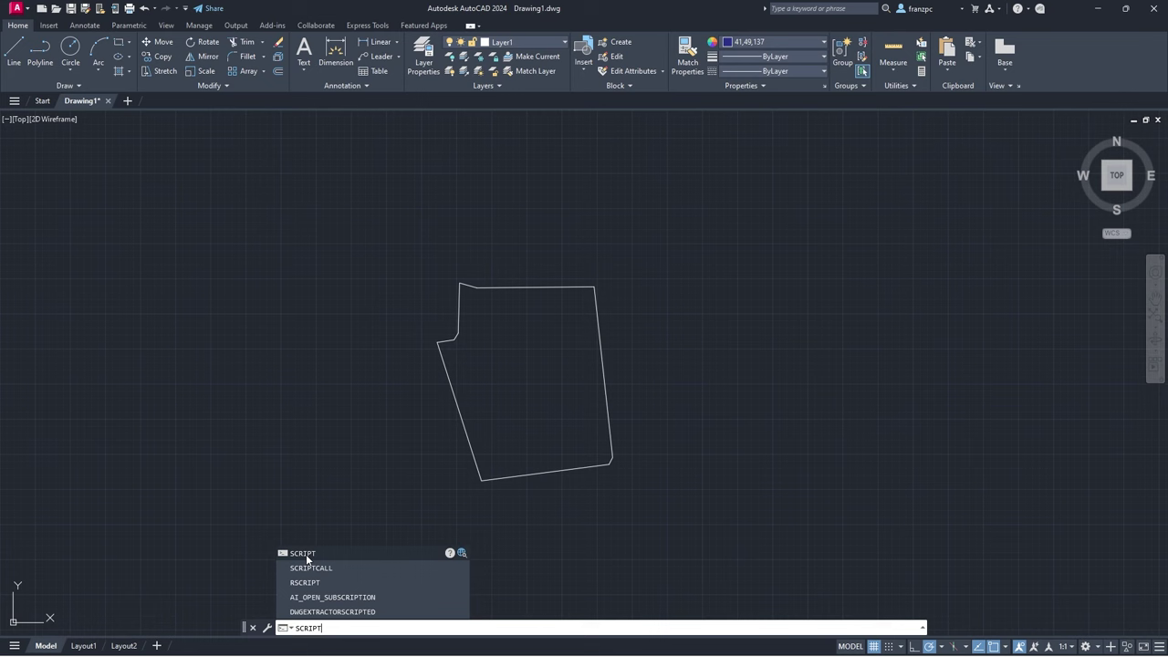
pyautogui.click(305, 553)
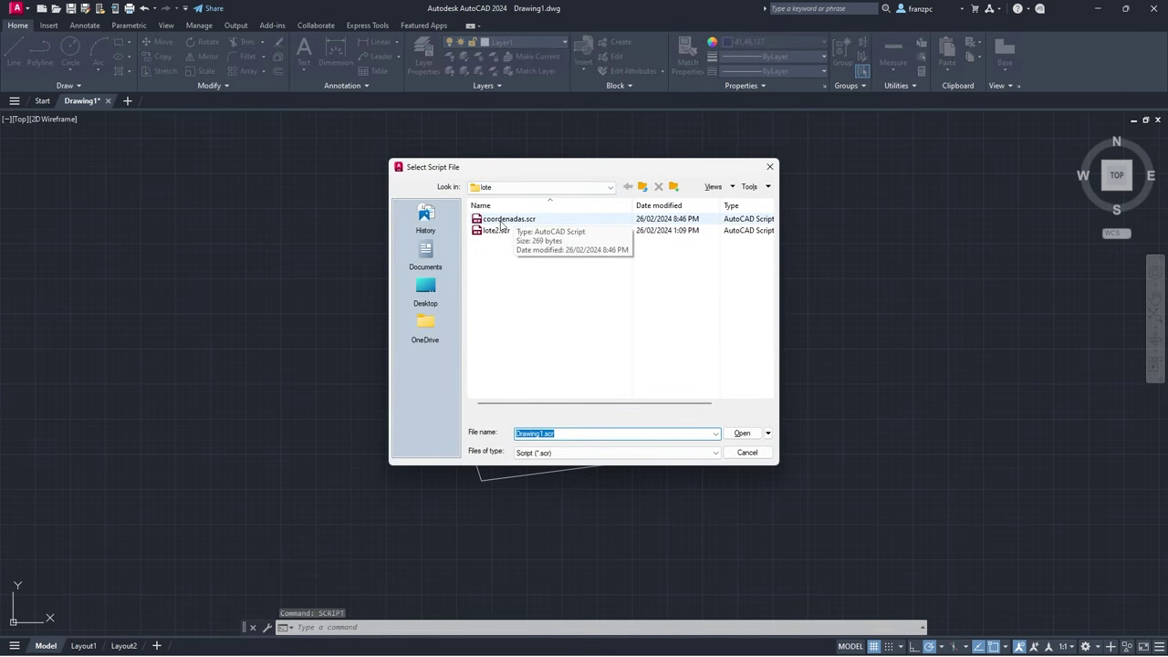
pyautogui.click(534, 222)
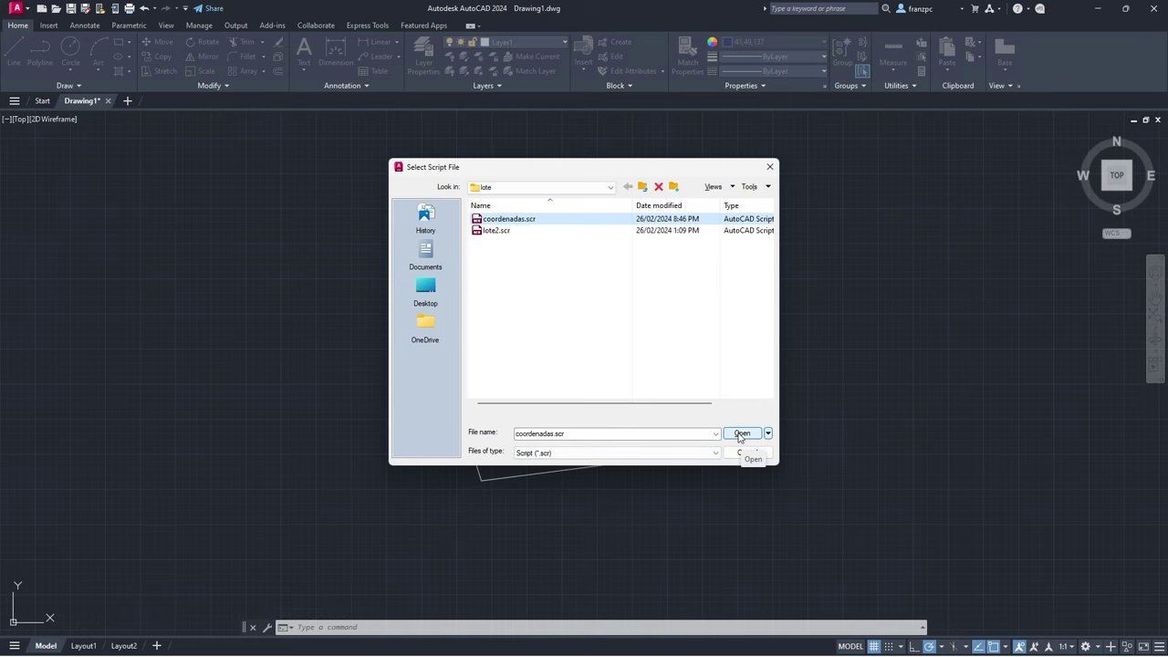
pyautogui.click(741, 433)
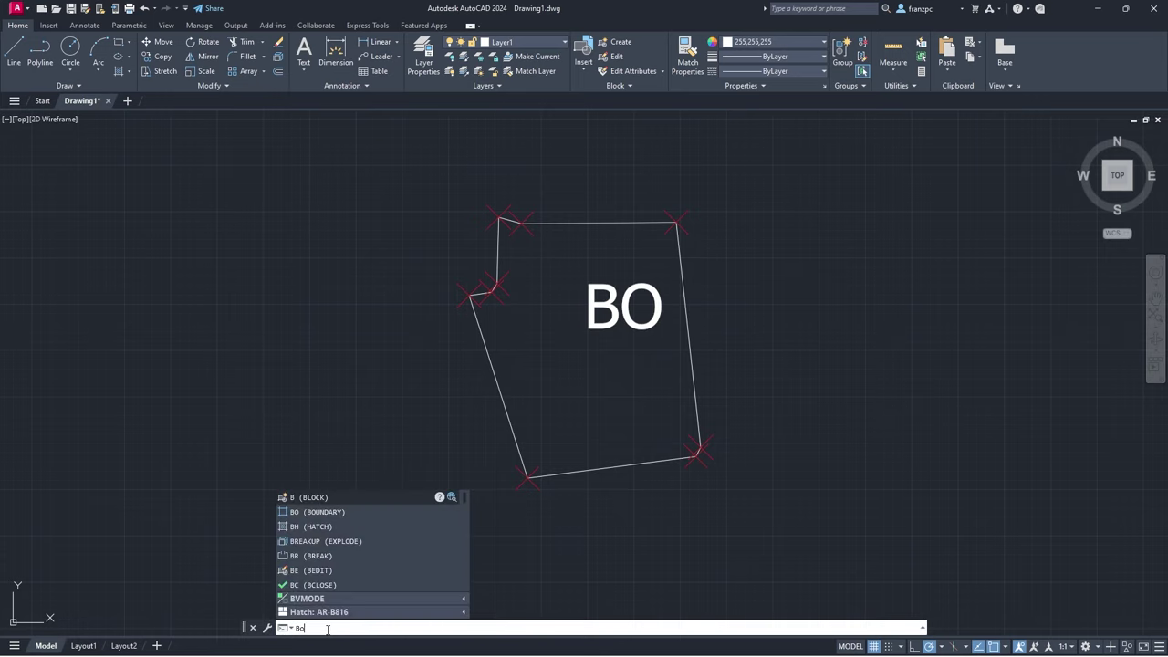
# Create a closed boundary polyline by picking inside the lot polygon.
pyautogui.press('Return')
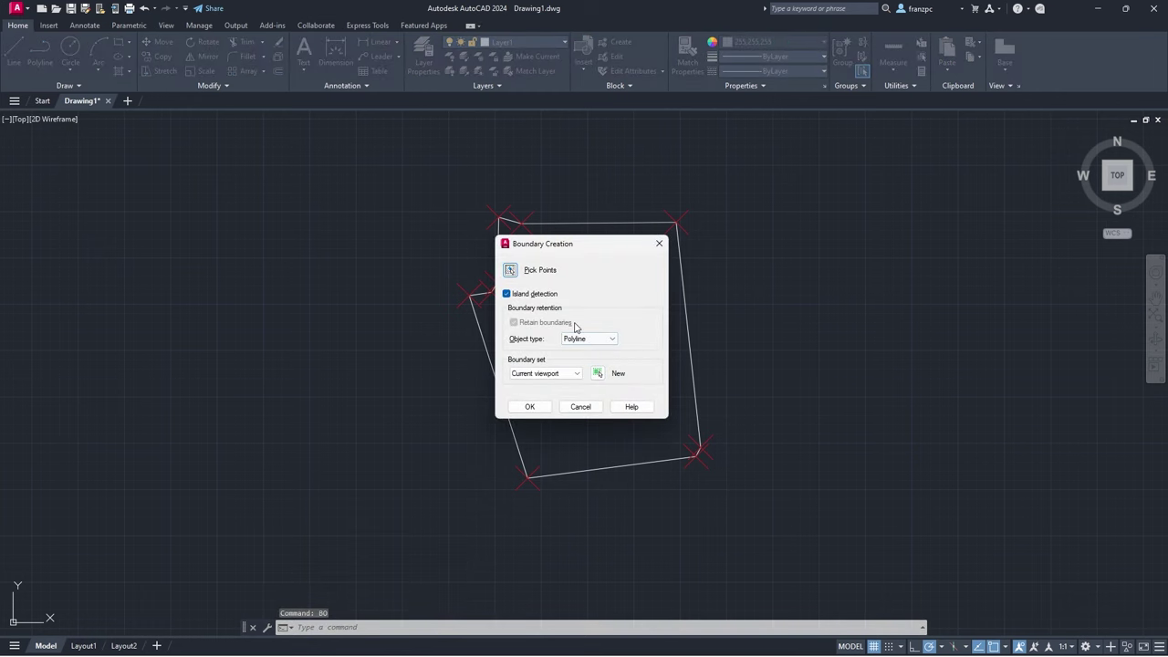
pyautogui.click(529, 406)
pyautogui.click(540, 409)
pyautogui.press('Return')
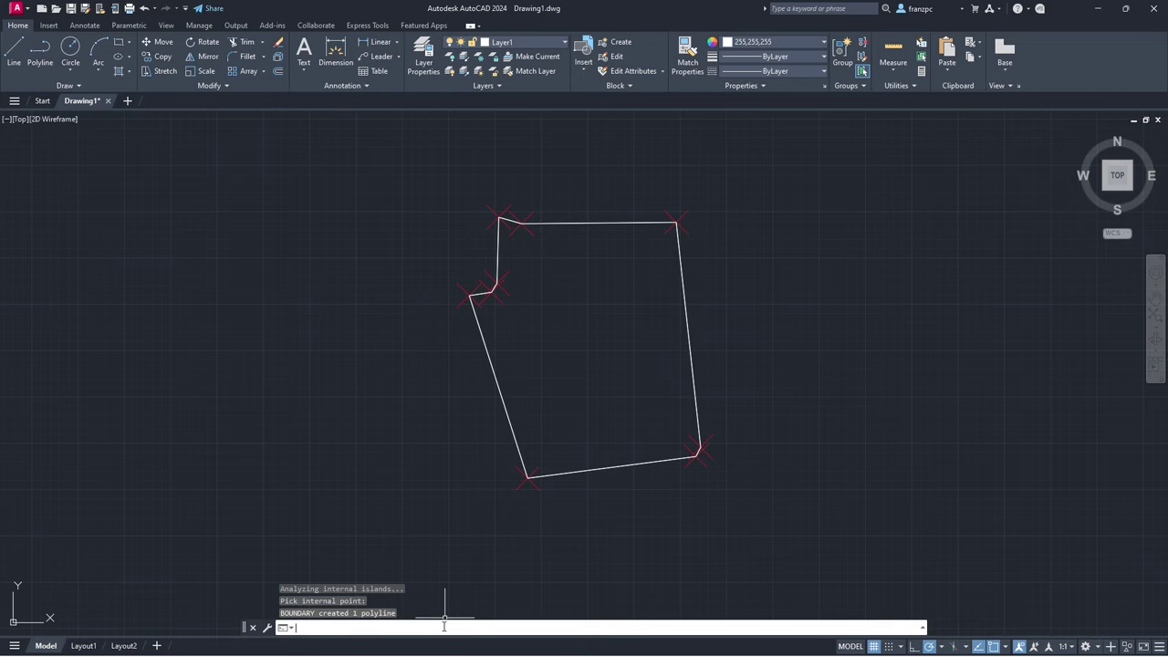
# Measure the boundary polyline with AREA's Object option: 54924.03 m² area, 945.35 m perimeter.
pyautogui.write('aa')
pyautogui.press('Return')
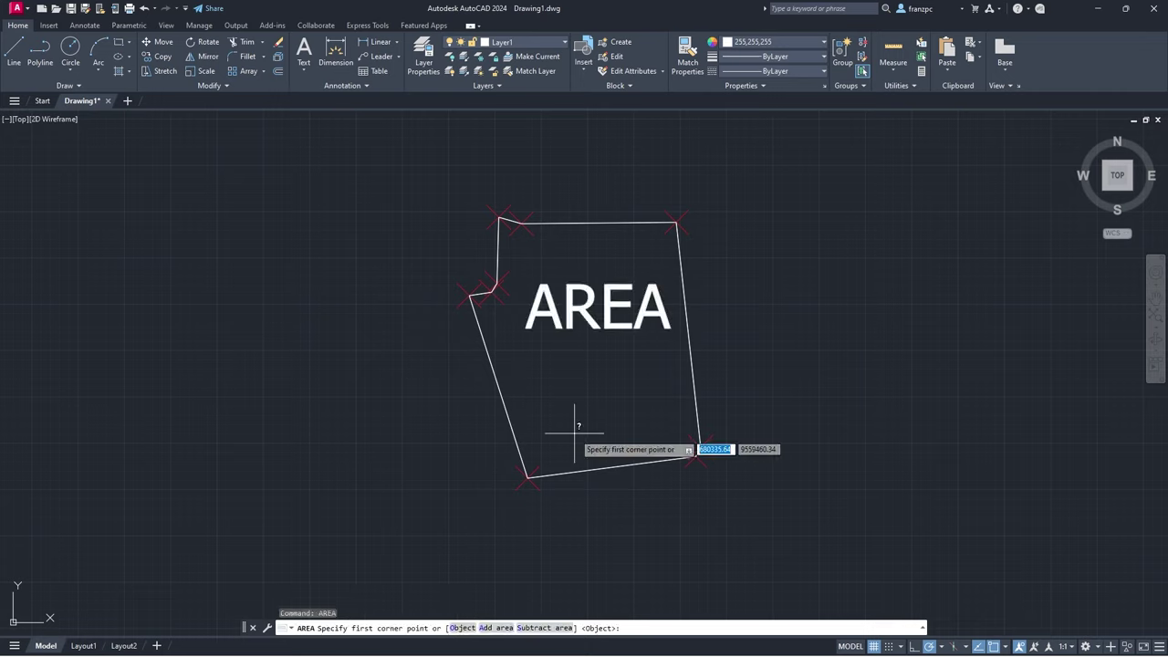
pyautogui.write('o')
pyautogui.press('Return')
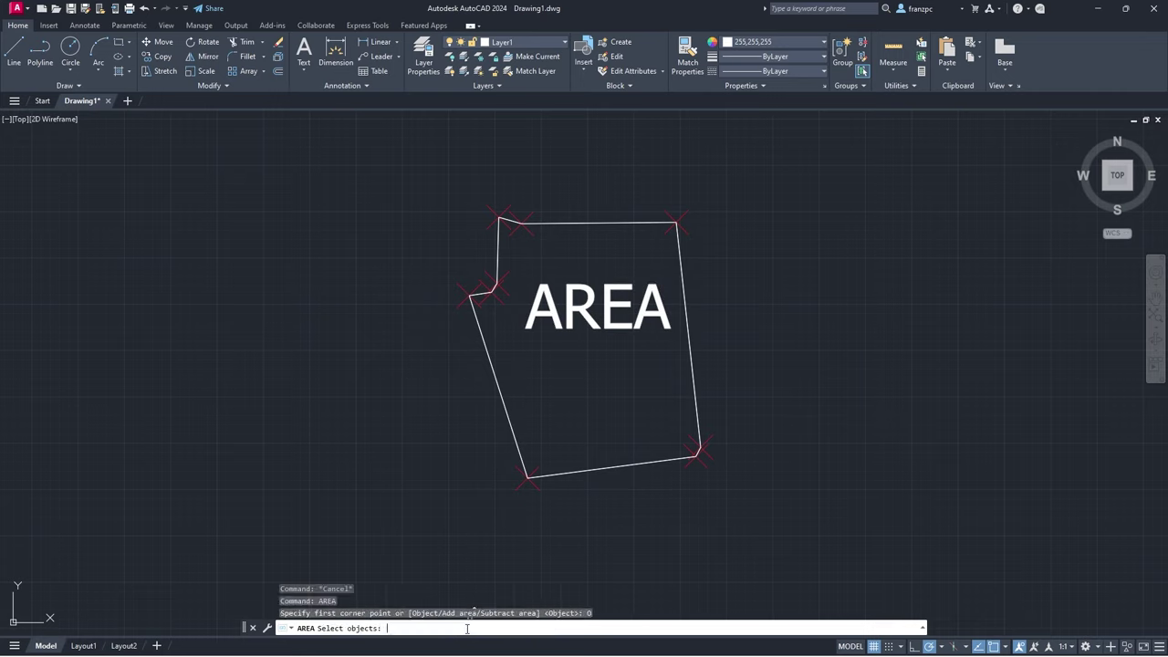
pyautogui.click(510, 423)
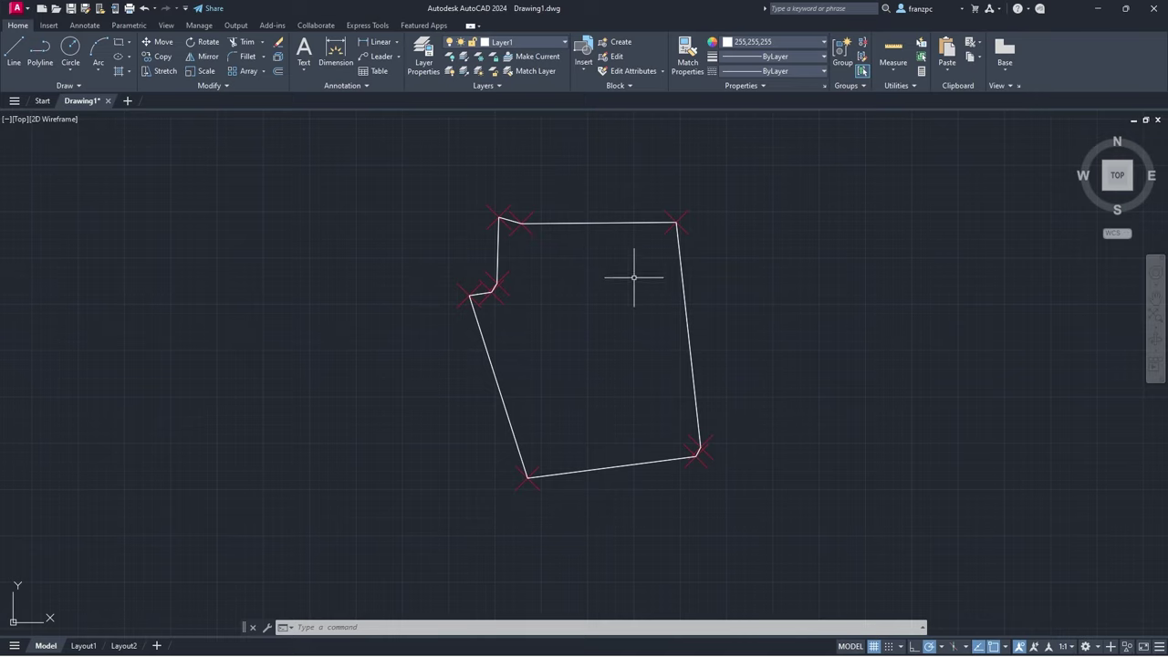
pyautogui.scroll(2, 639, 280)
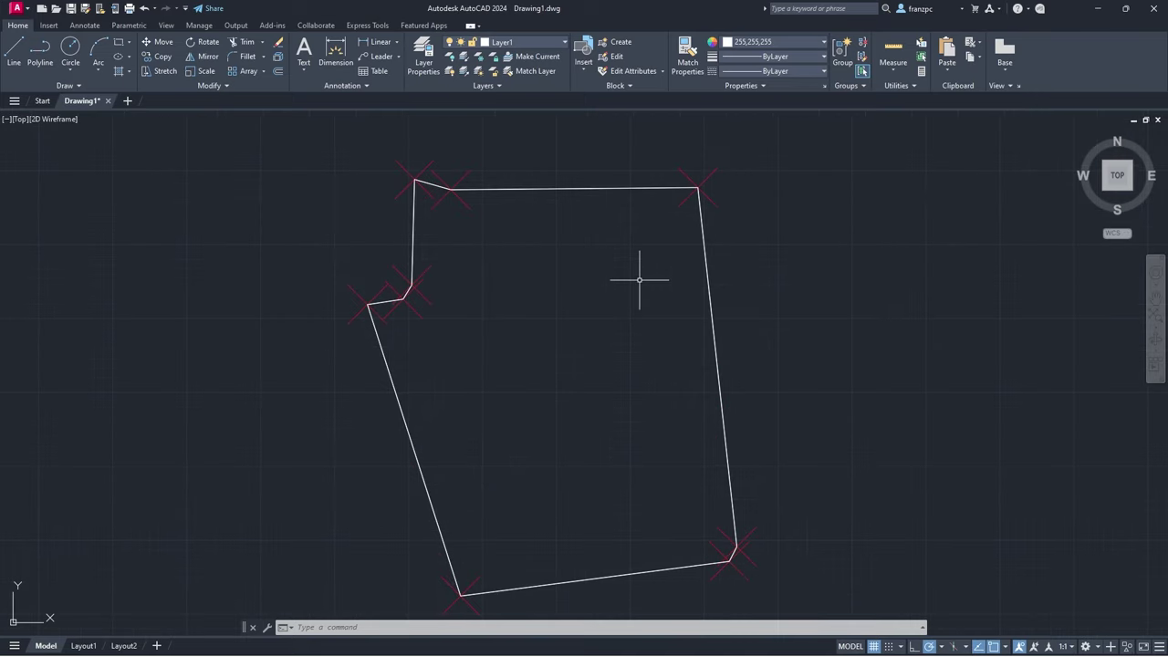